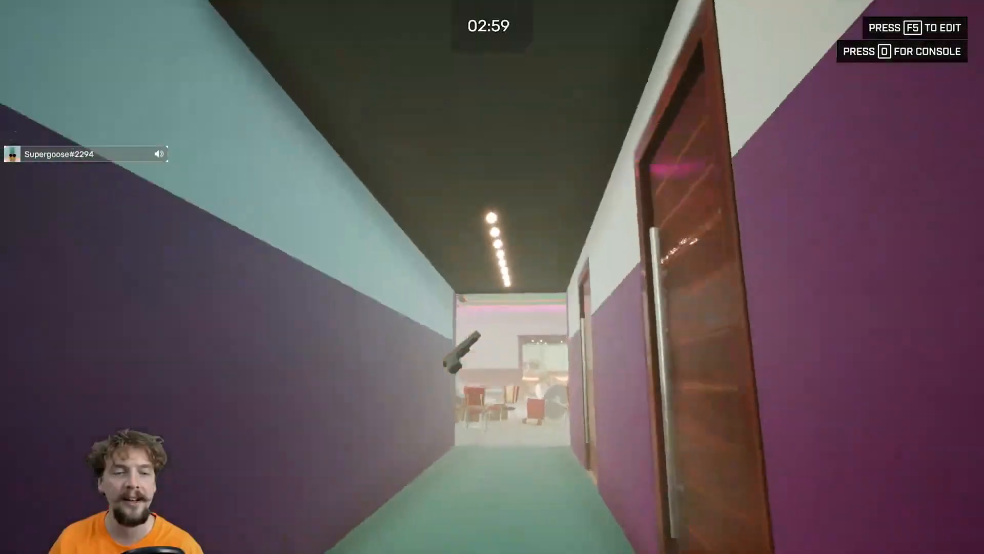
Walk the previewed character down the purple corridor and into the nightclub's main hall
key("w")
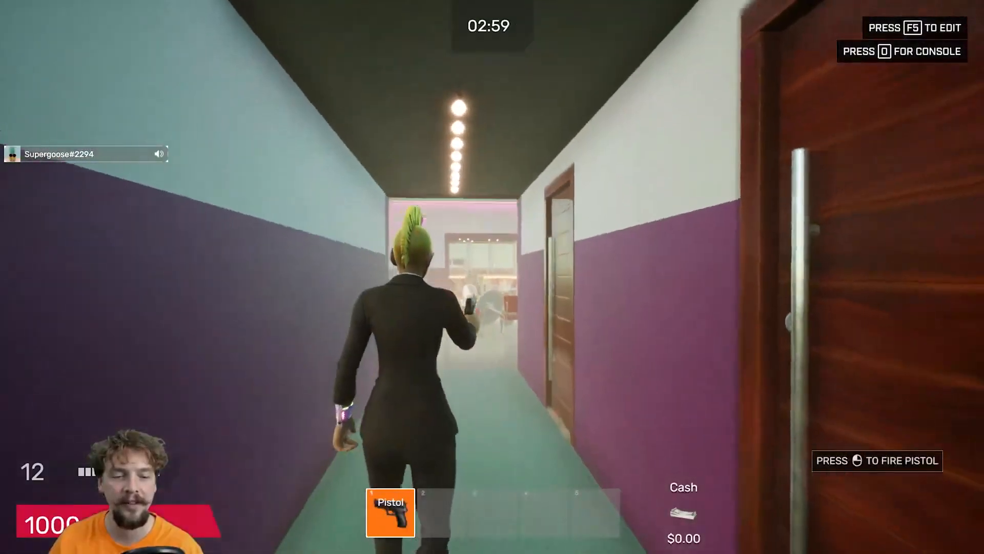
key("w")
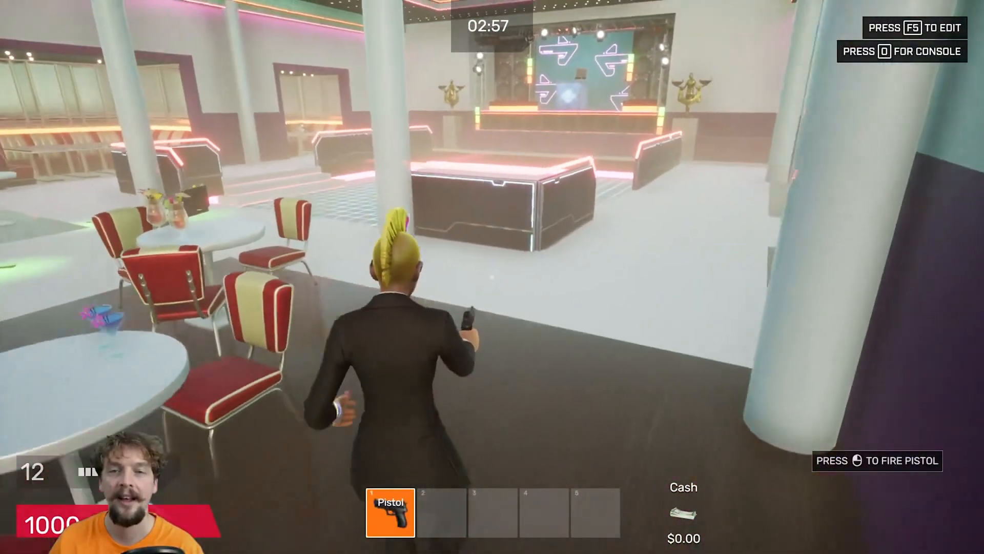
key("w")
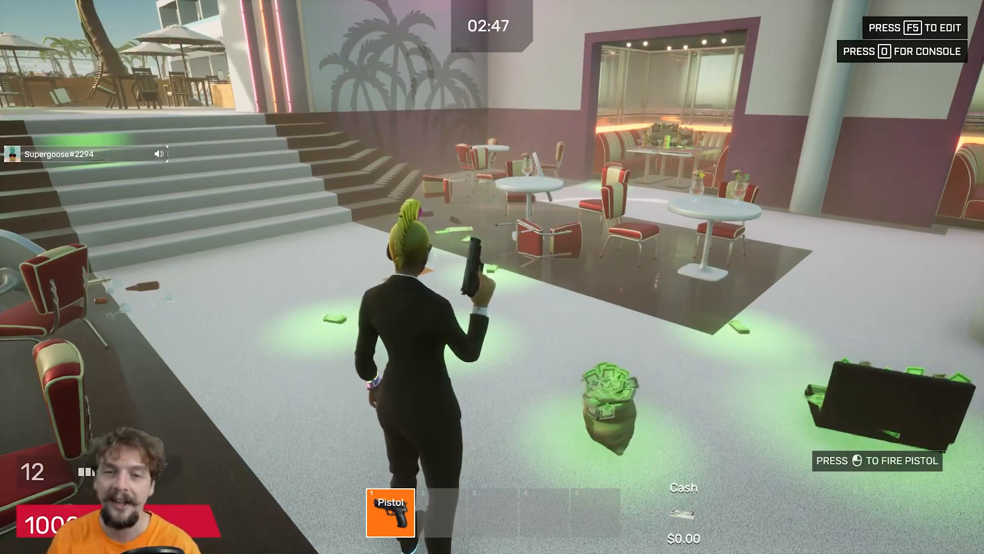
Run up the club's wide stairs and across the outdoor terrace towards the car park, picking up cash on the way
key("w")
key("w")
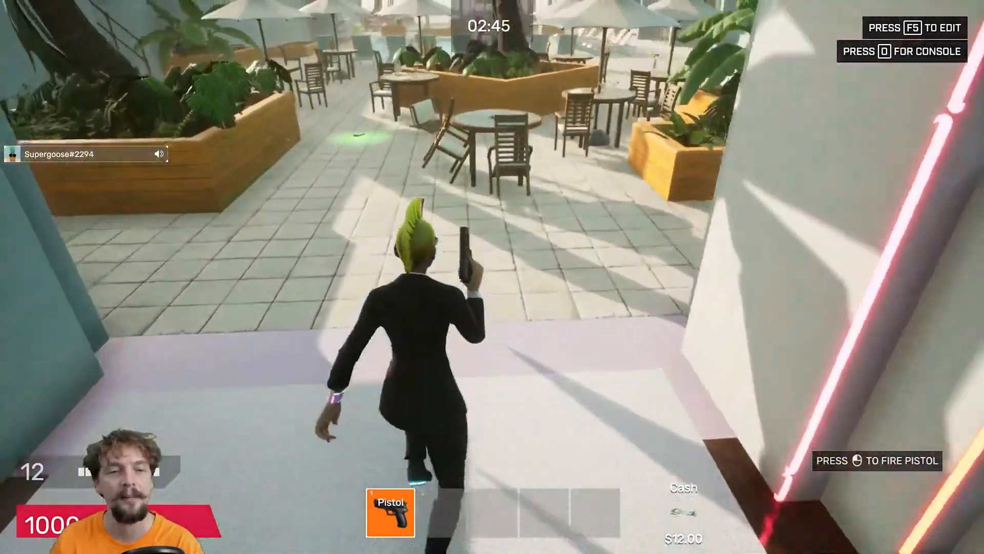
key("w")
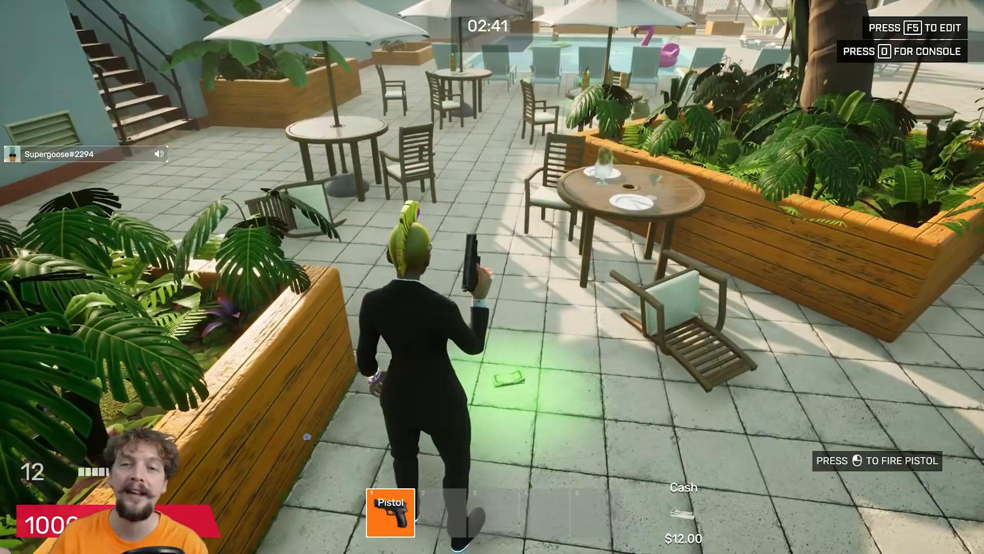
key("w")
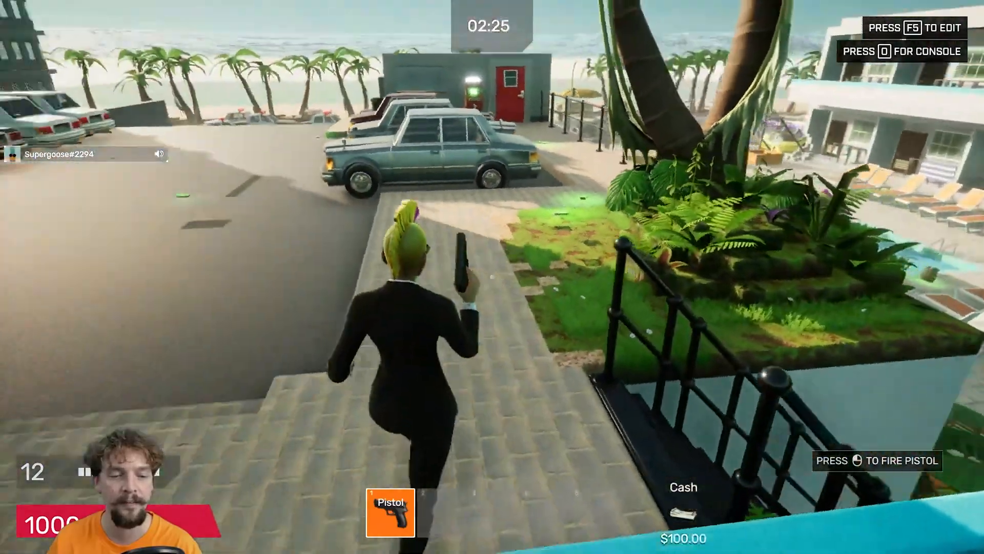
Run through the car park past the small kiosk and collect the cash lying on the ground
key("w")
key("w")
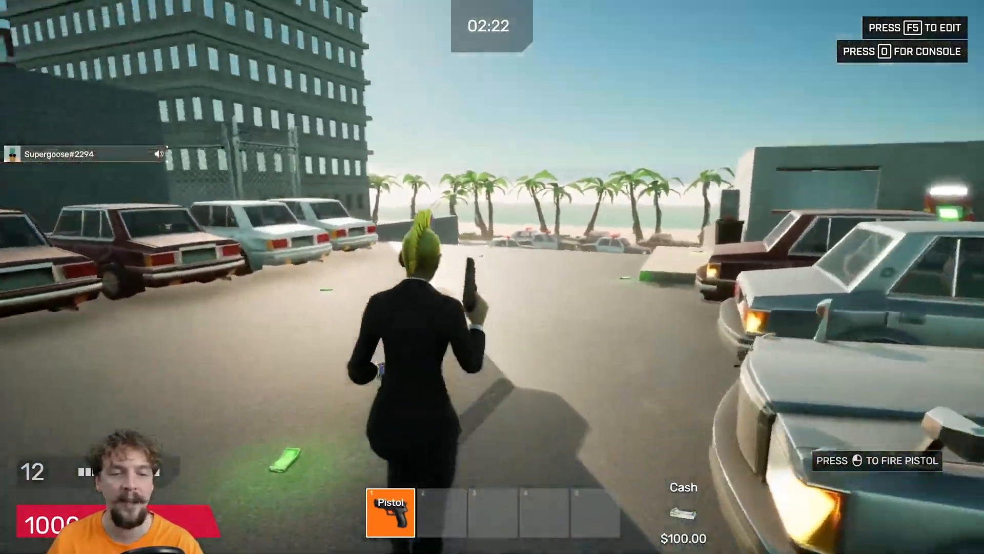
right_click(492, 277)
key("w")
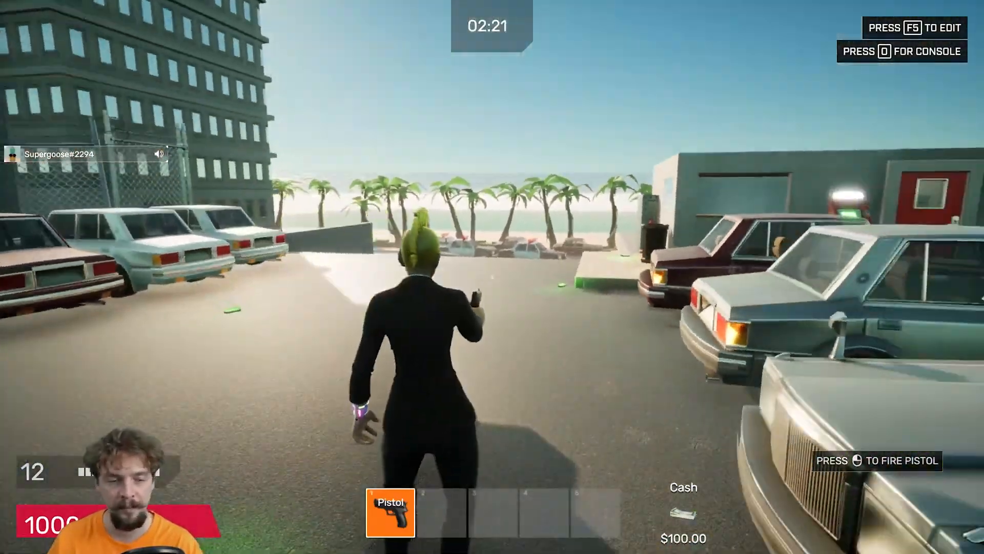
key("w")
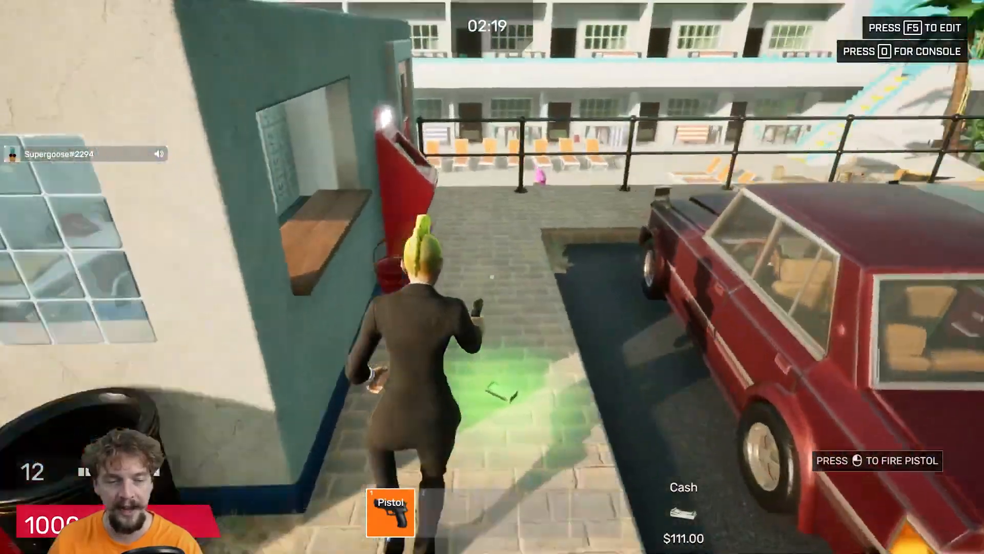
key("w")
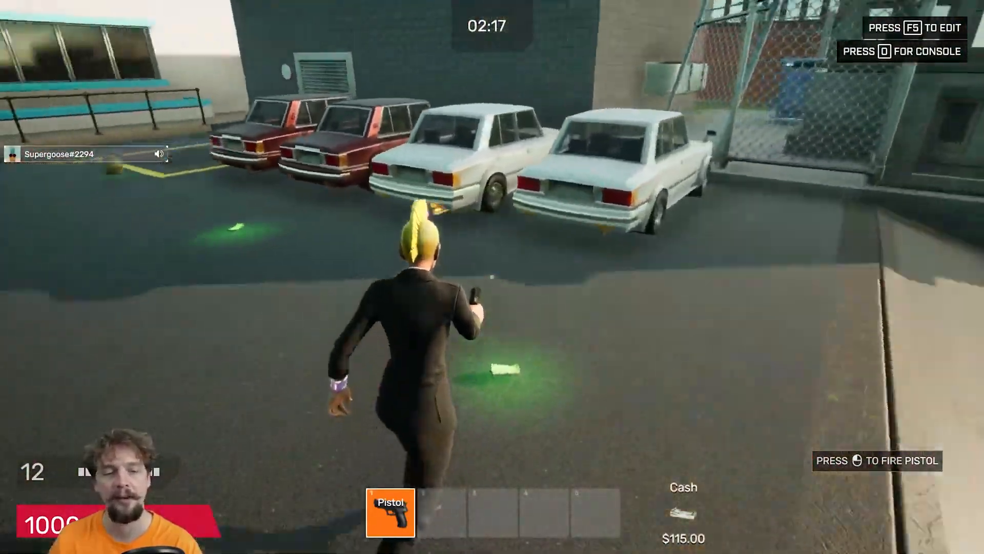
Collect the bills and the money bag beside the marked parking bay in front of the hotel
key("w")
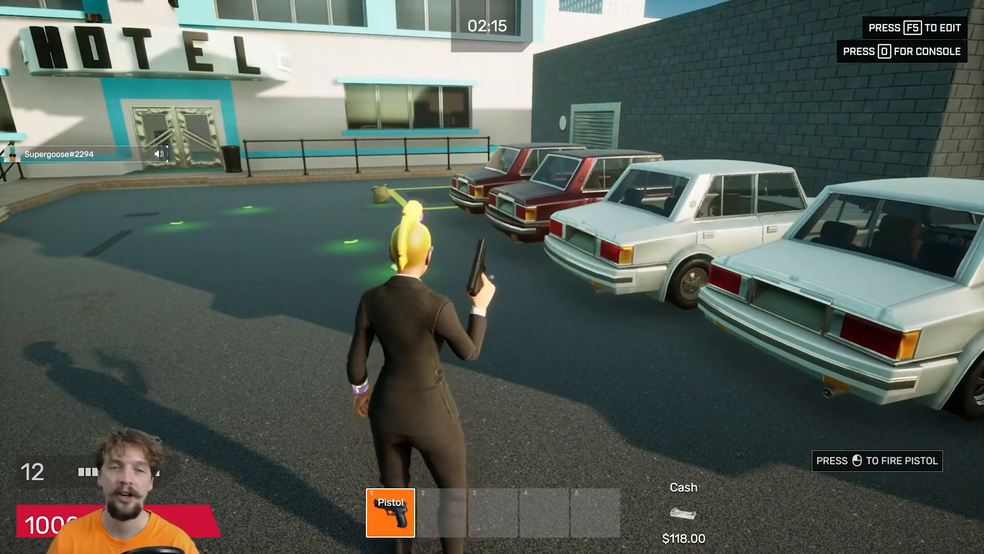
key("w")
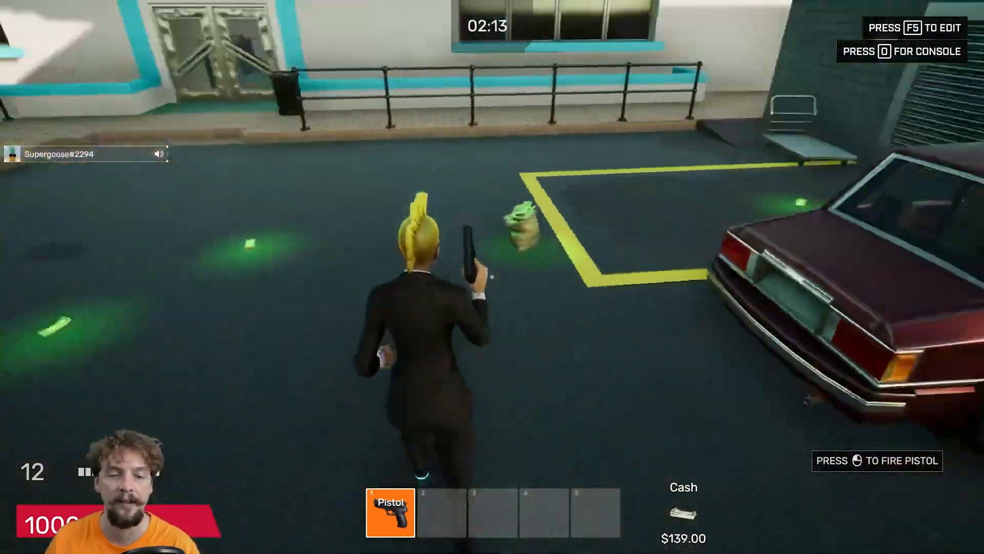
key("w")
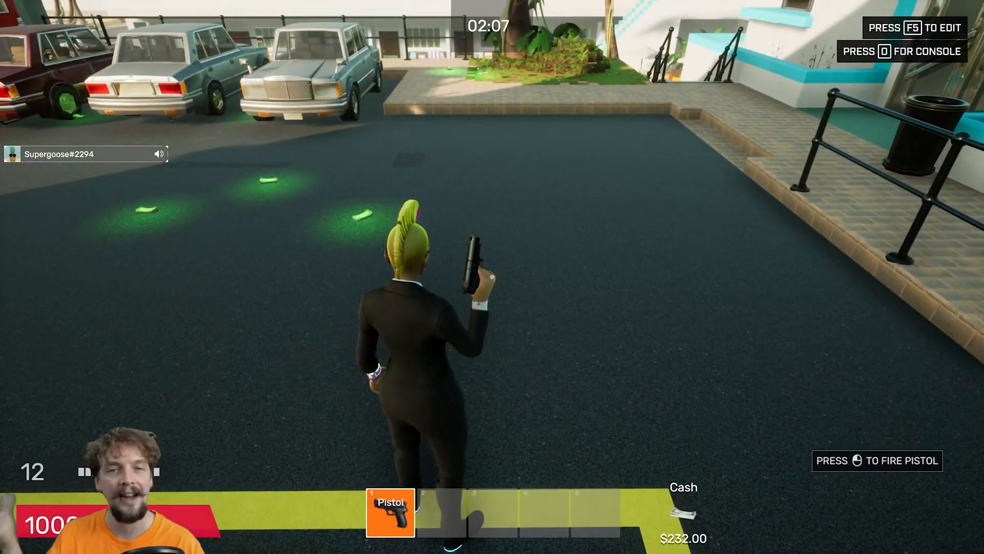
Explore the paved walkway by the planted bed and the hotel steps, then look over the car park
key("w")
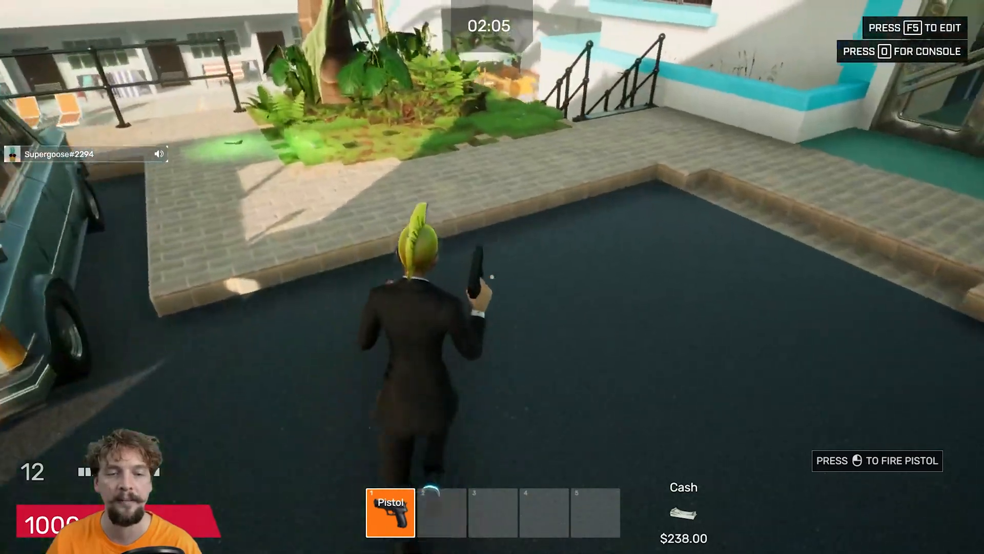
key("w")
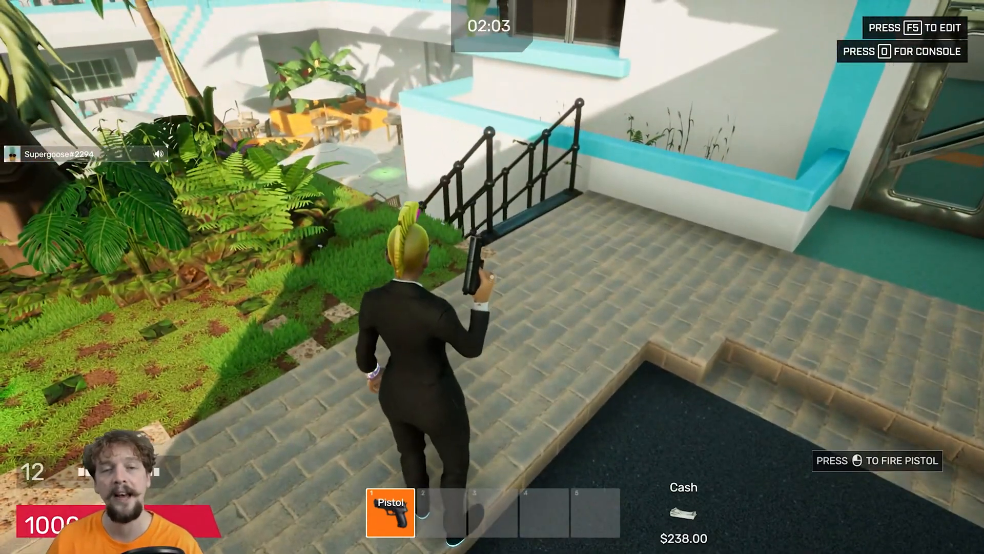
key("w")
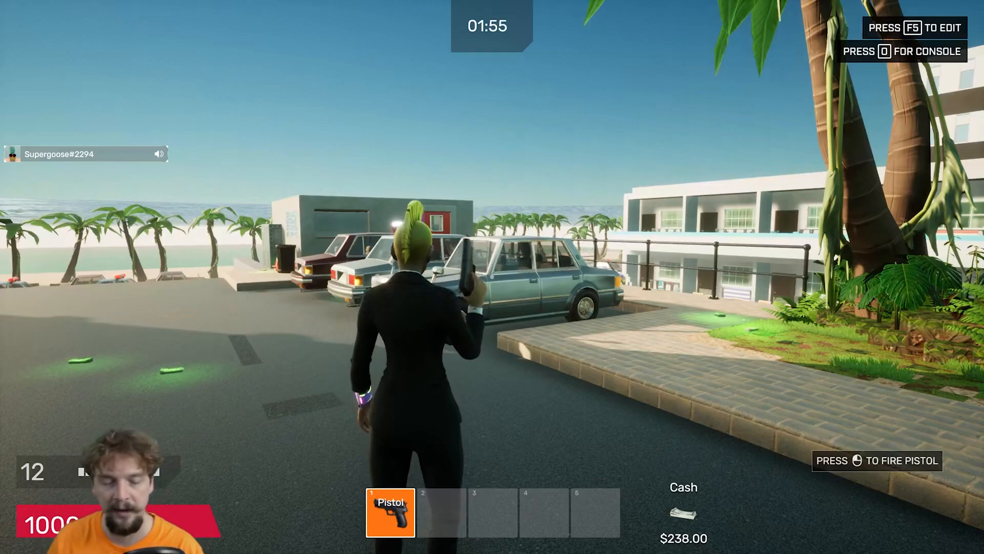
Leave the preview, switch to basic editing mode and walk from the dumpsters along the street past the police cars
key("F5")
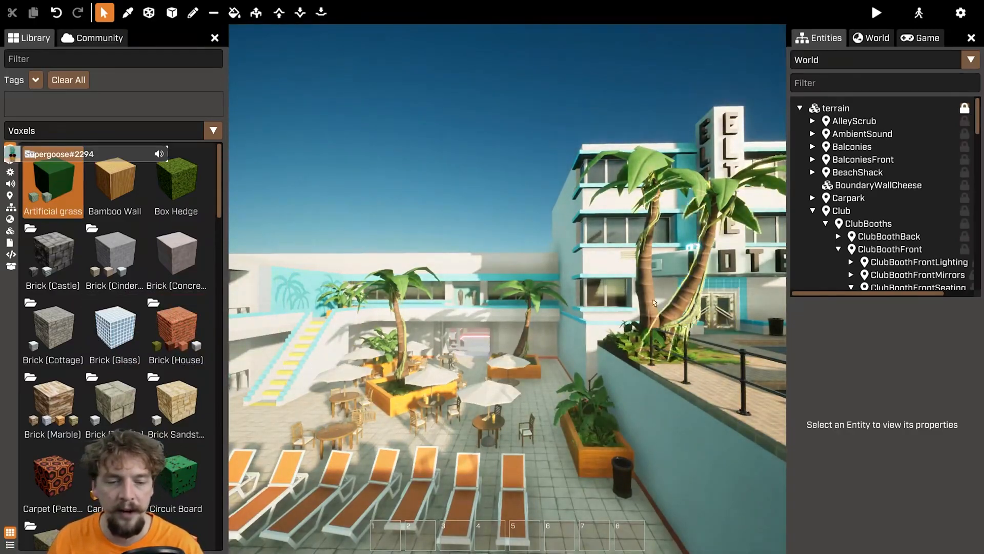
key("Tab")
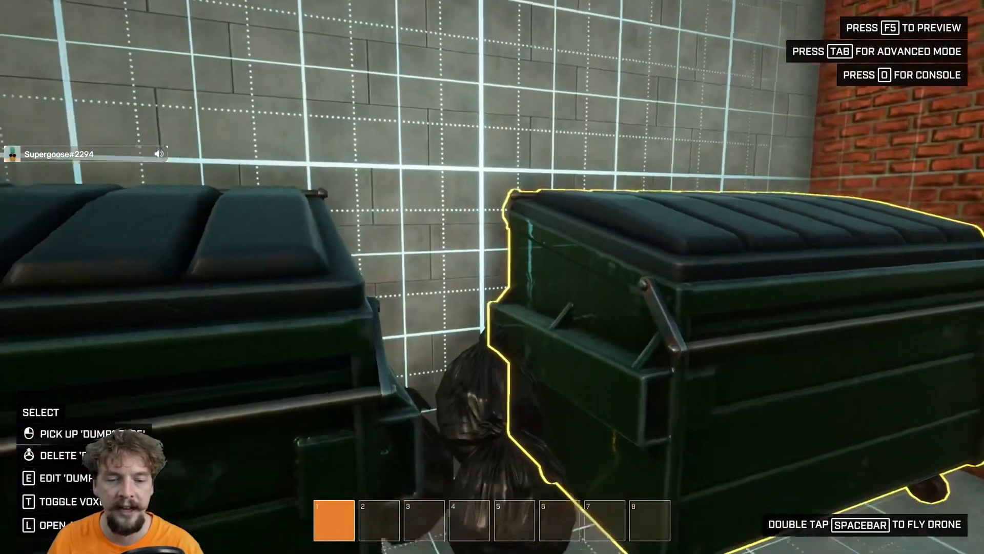
key("w")
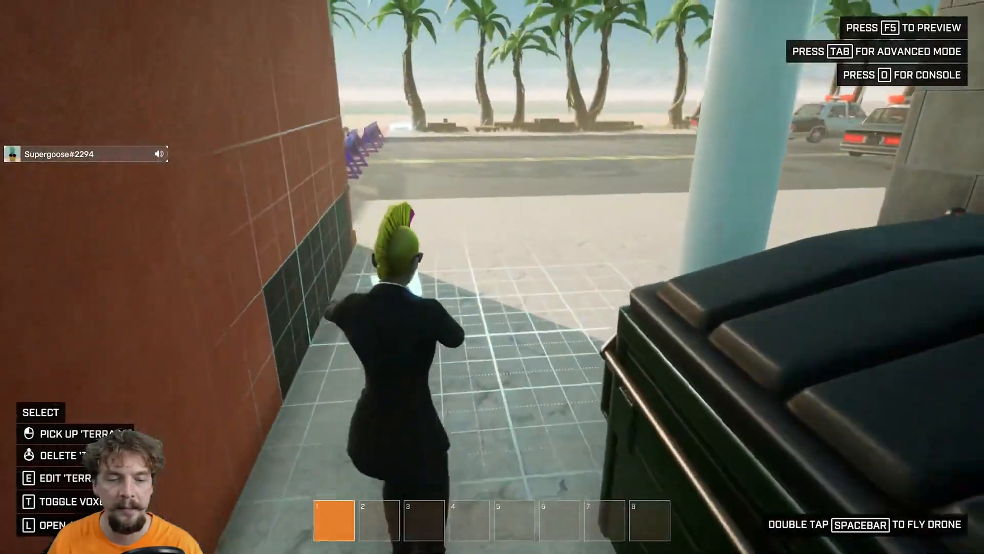
key("w")
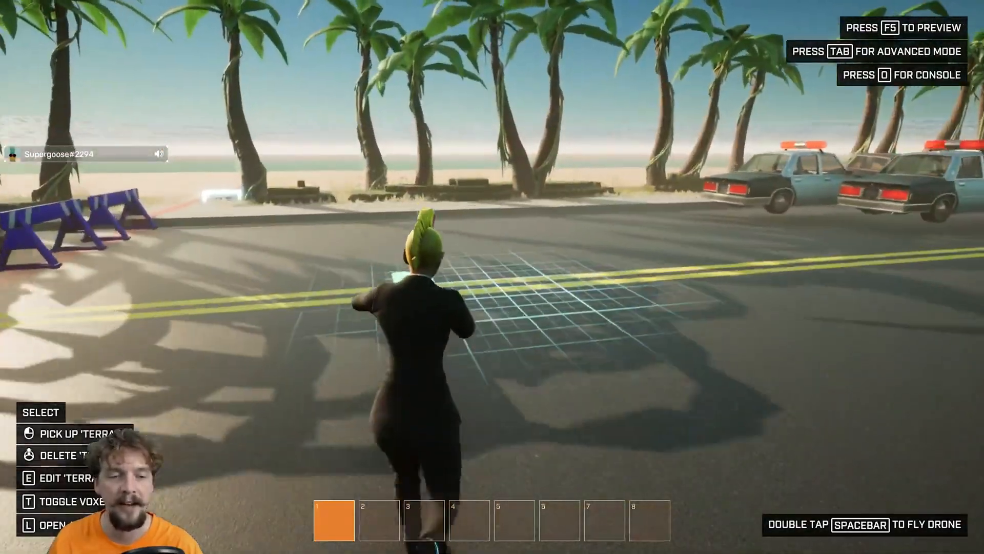
key("w")
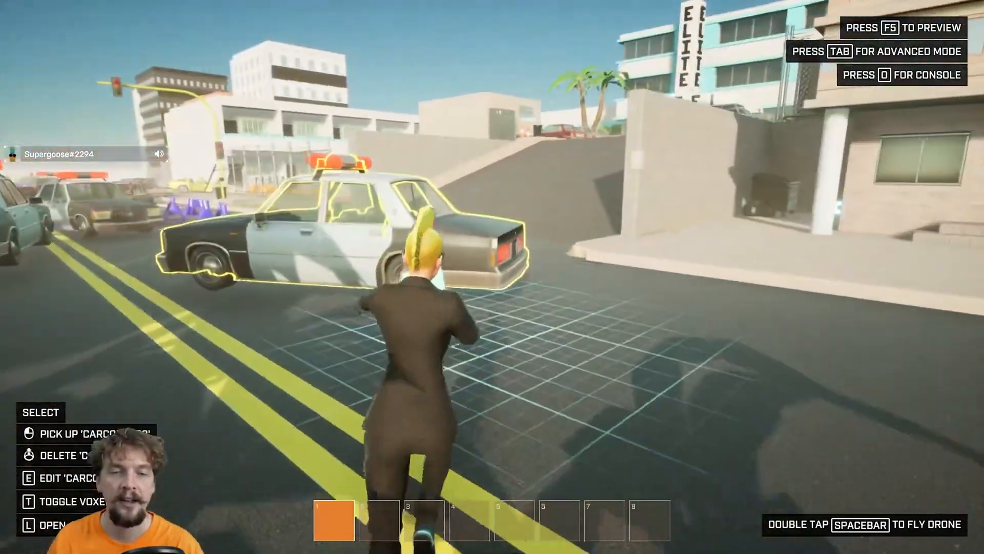
key("w")
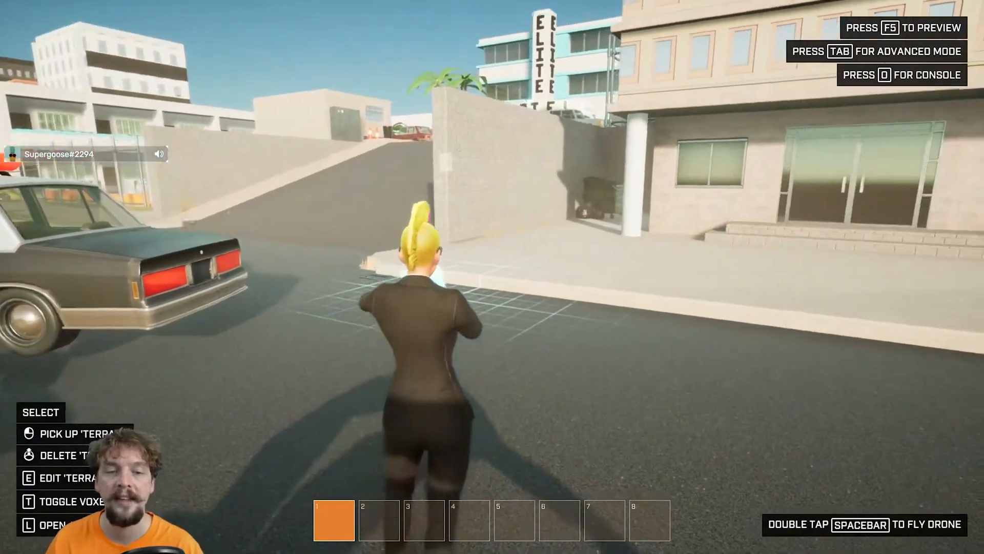
Try drone flight in the street and return to advanced editing mode
key("space")
key("space")
key("Tab")
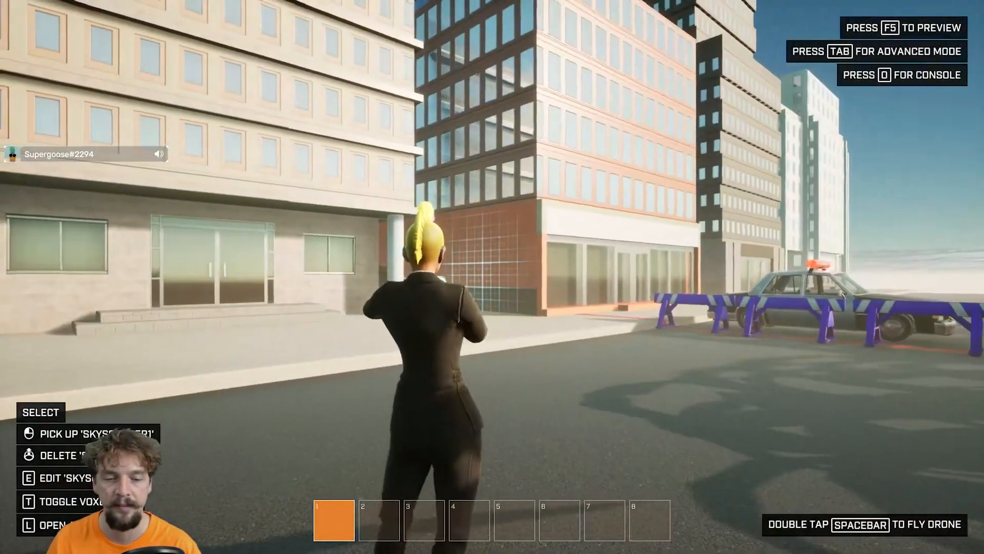
key("Tab")
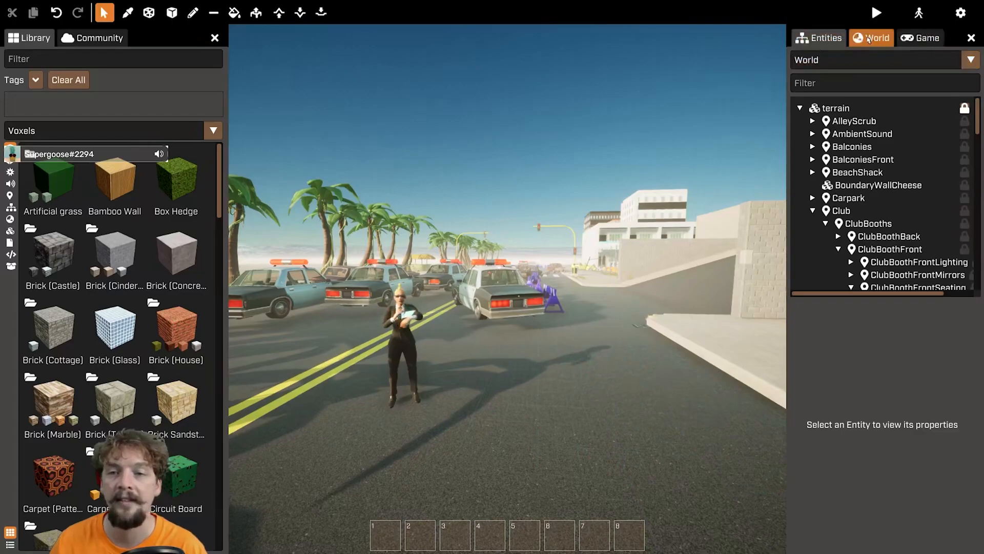
Open the game-wide settings and preview the game's control bindings
left_click(915, 39)
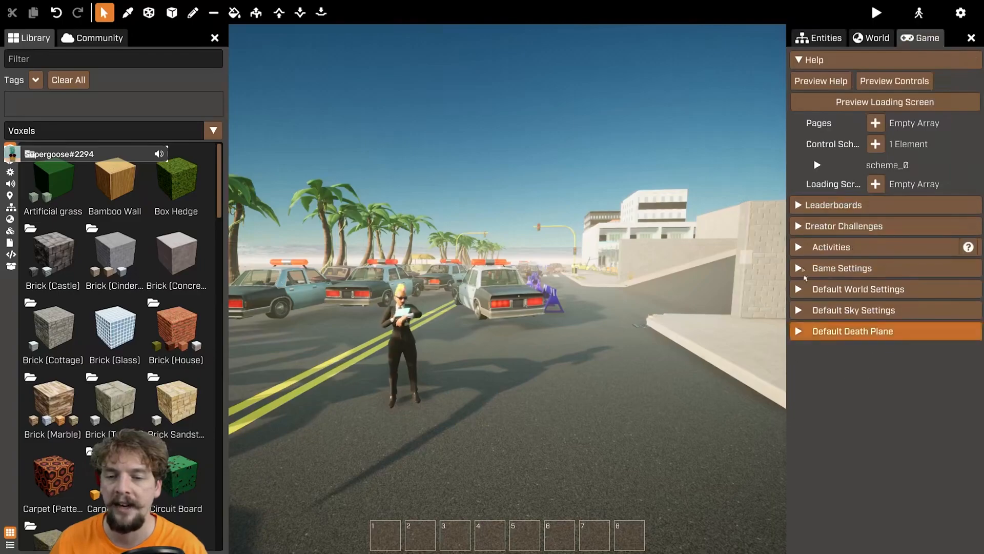
mouse_move(860, 192)
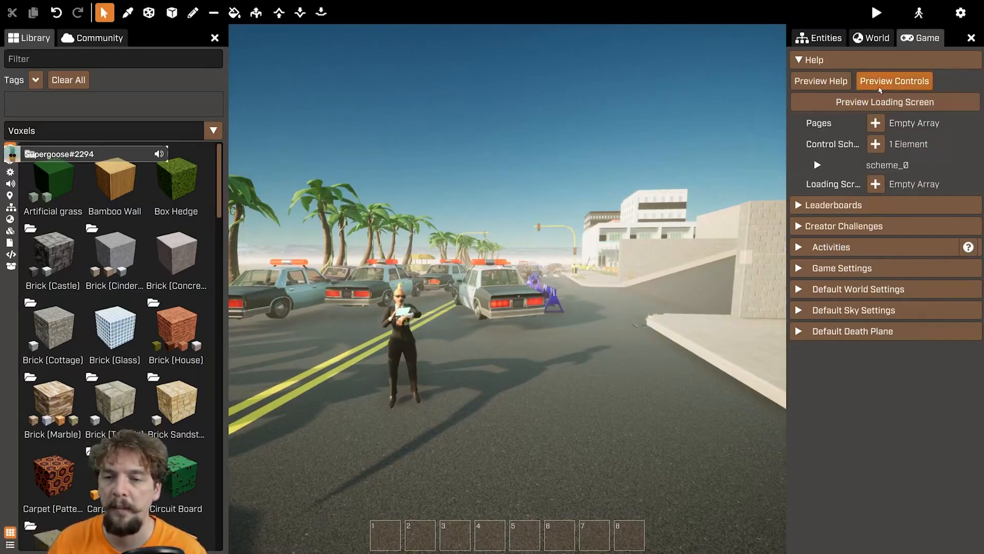
left_click(890, 82)
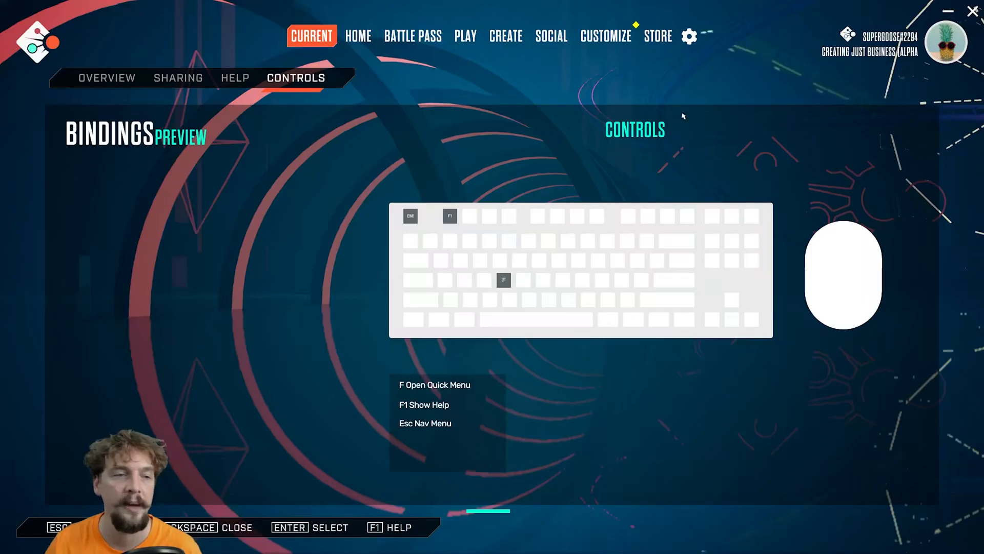
Compare the game's Help page with its Controls page, ending on the control bindings
key("F1")
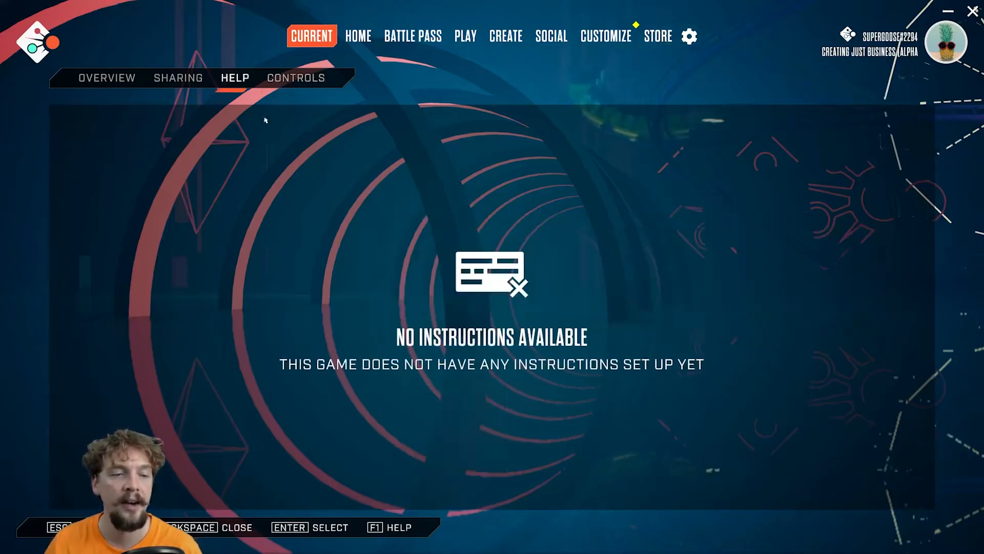
left_click(296, 83)
left_click(240, 84)
left_click(288, 86)
left_click(232, 85)
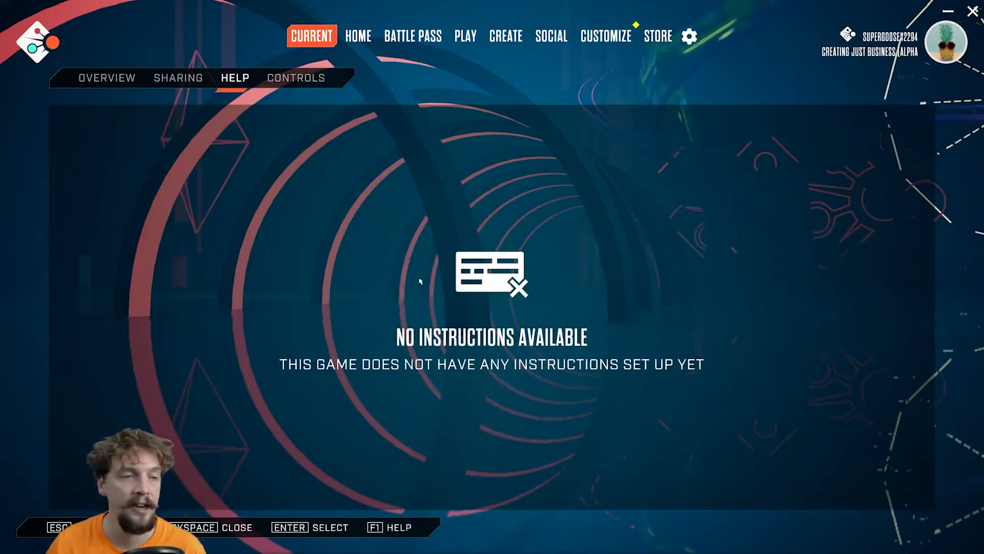
left_click(291, 93)
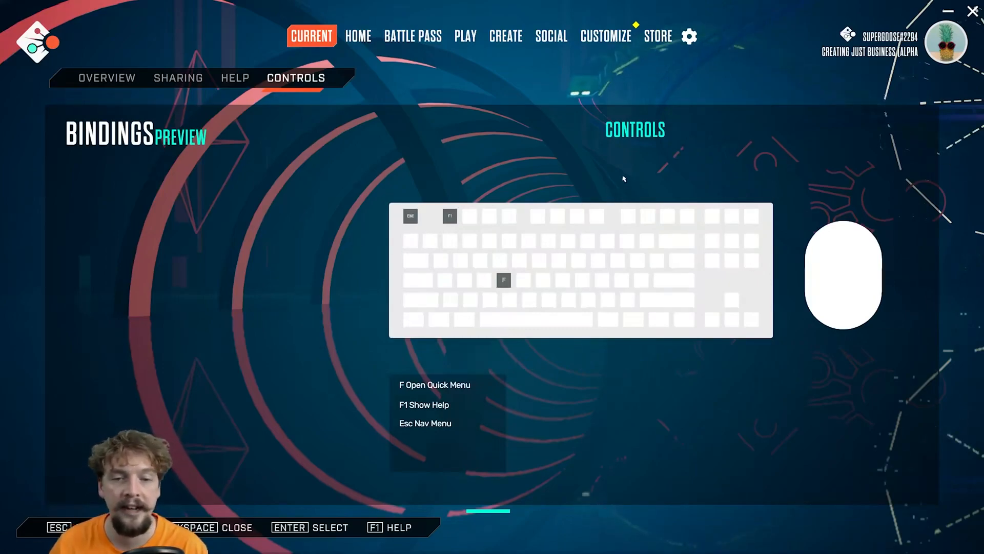
Return to the game settings, preview the control bindings once more and close the preview
key("Escape")
left_click(920, 37)
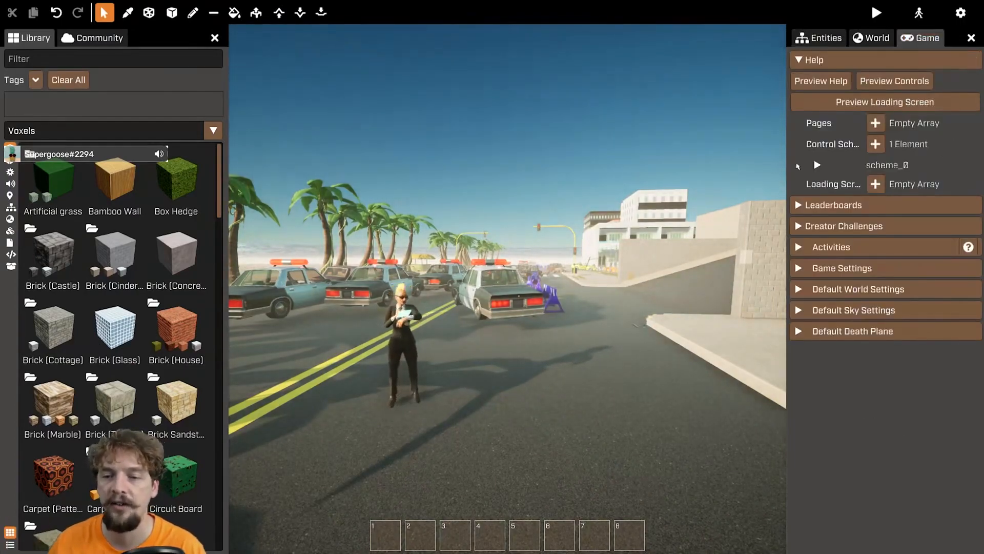
left_click(894, 81)
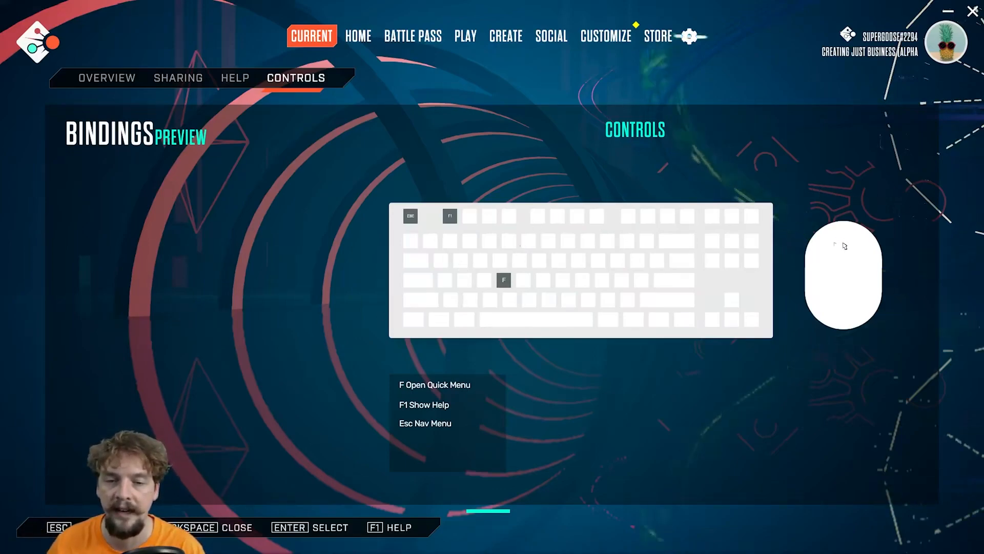
key("BackSpace")
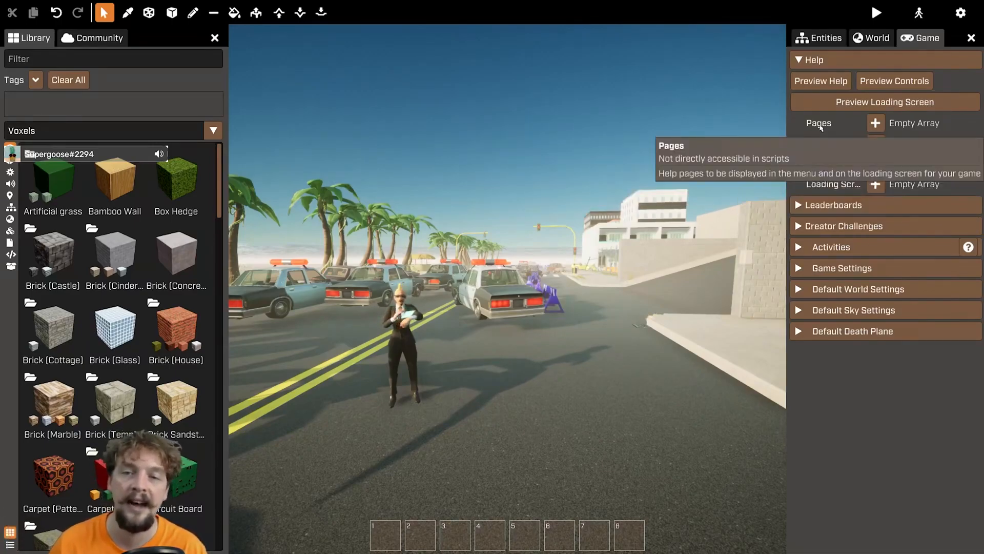
Open the input labels of control scheme scheme_0 and look through the list of inputs
left_click(819, 164)
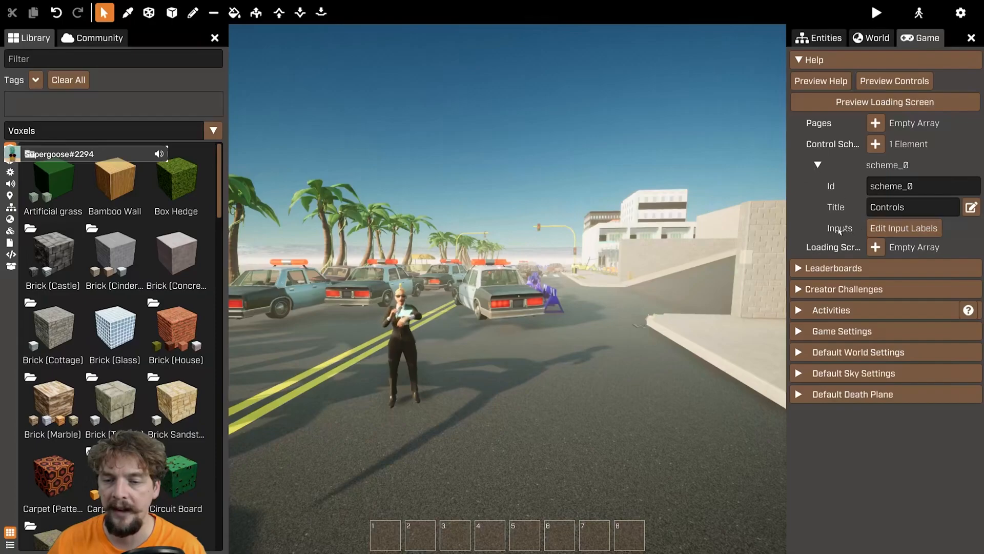
left_click(920, 233)
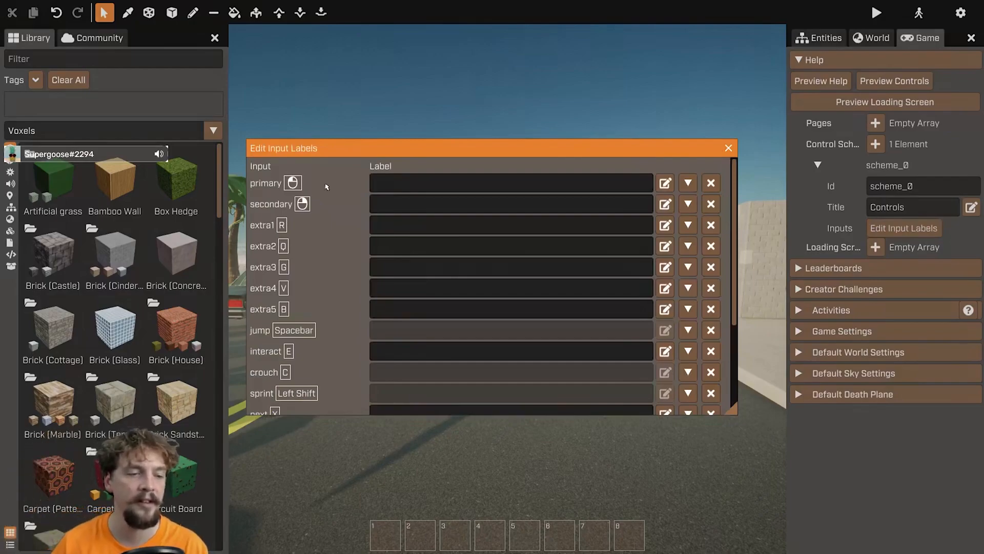
scroll(330, 218, "down", 3)
scroll(342, 251, "up", 3)
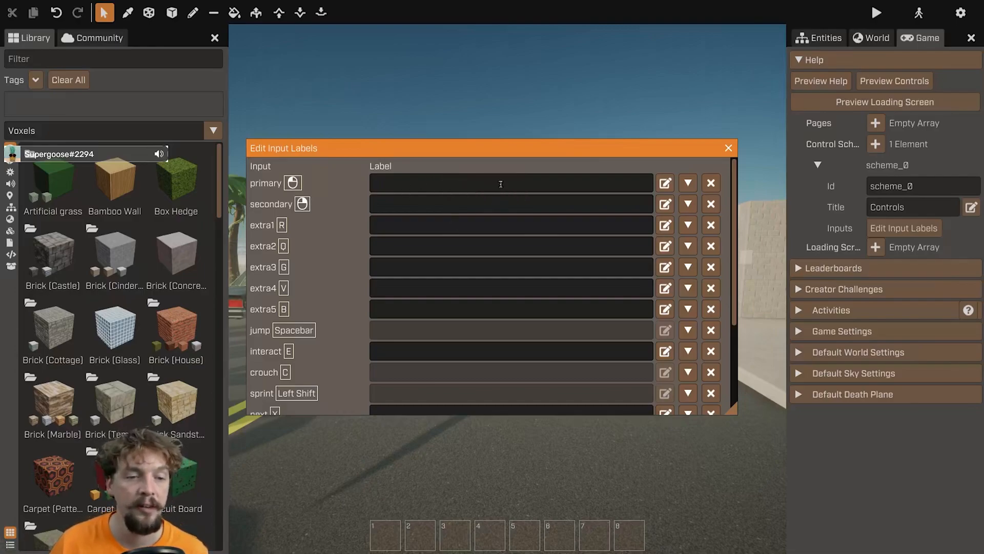
Label the primary input "Fire current weapon" in the control scheme
left_click(501, 184)
type("Shoot")
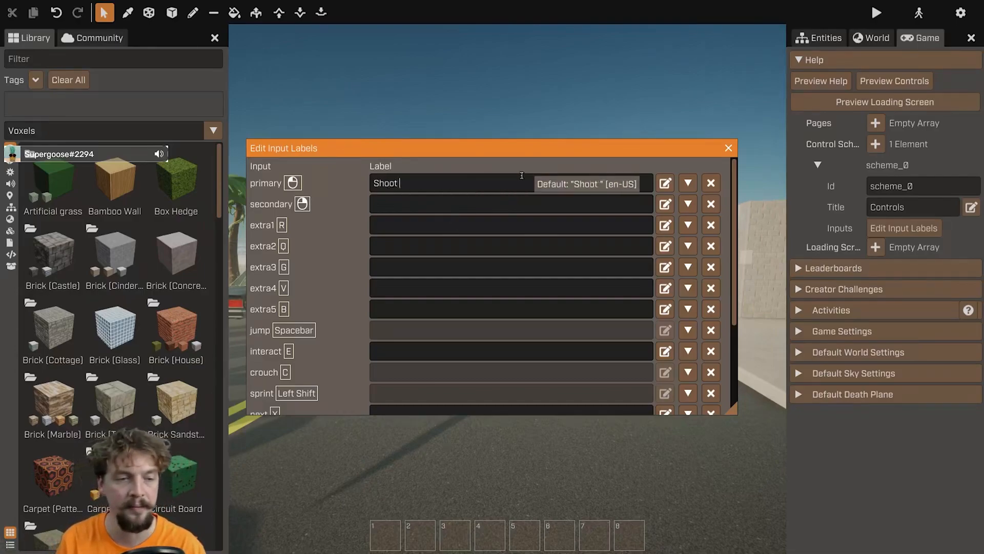
key("BackSpace")
key("BackSpace")
key("BackSpace")
key("BackSpace")
key("BackSpace")
key("BackSpace")
type("Fi")
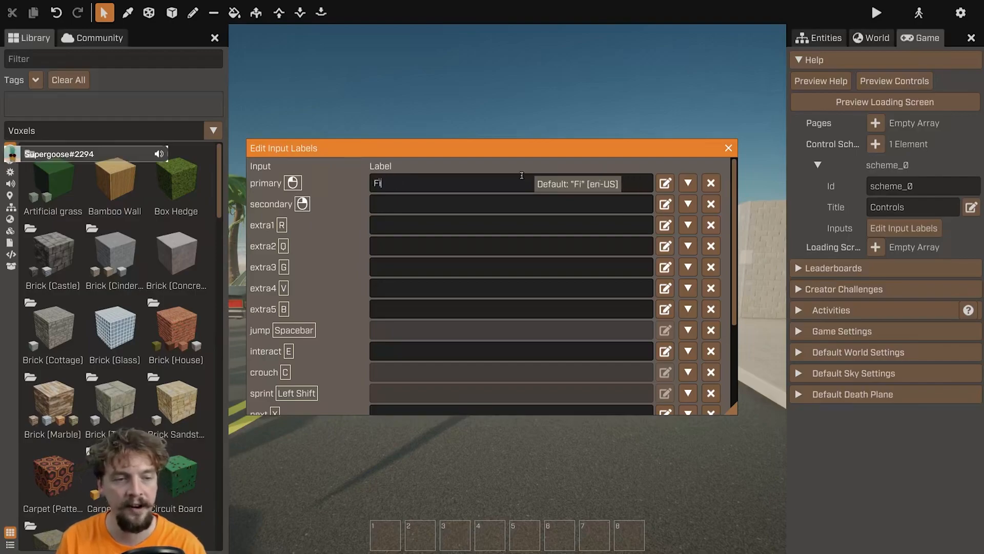
type("re current w")
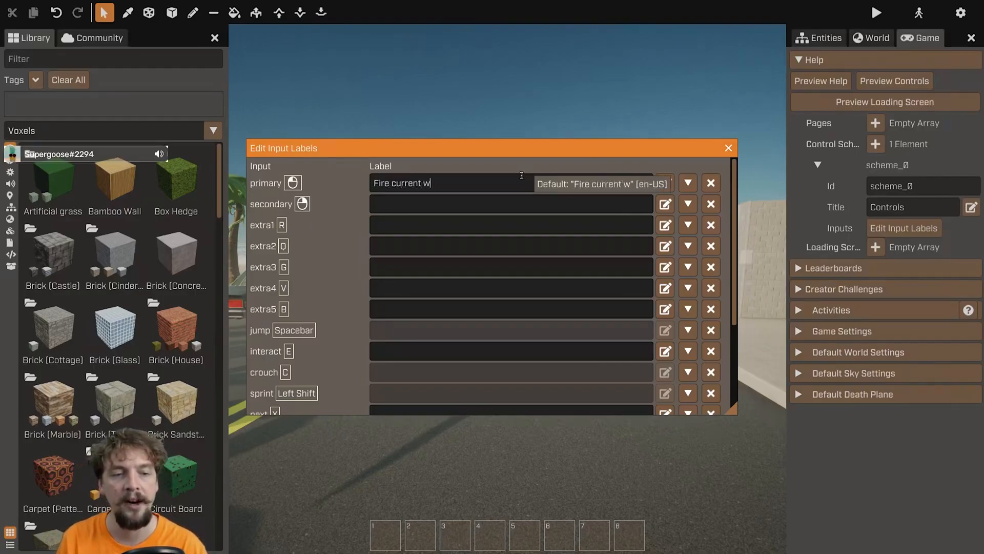
type("eapon")
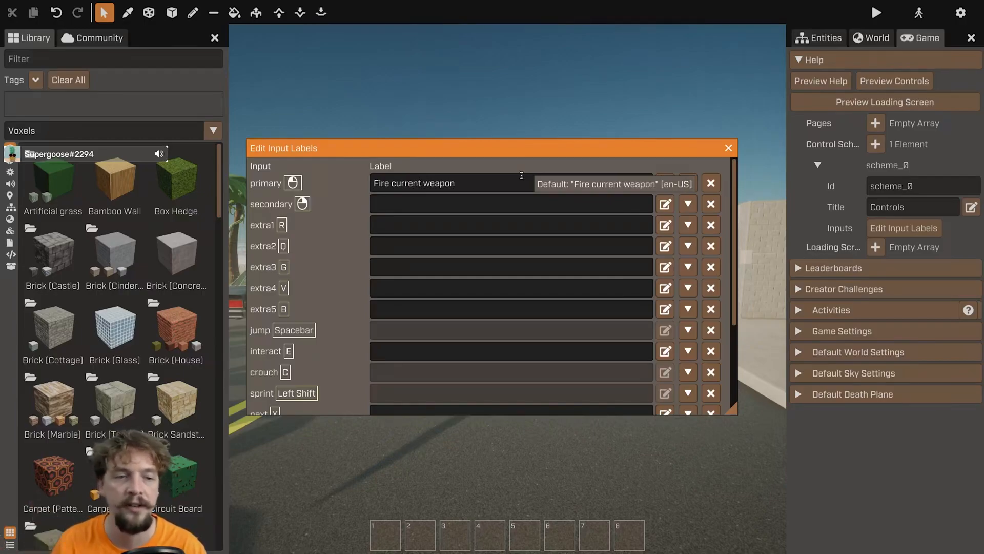
Label the secondary input "Aim down sight" in the control scheme
left_click(439, 205)
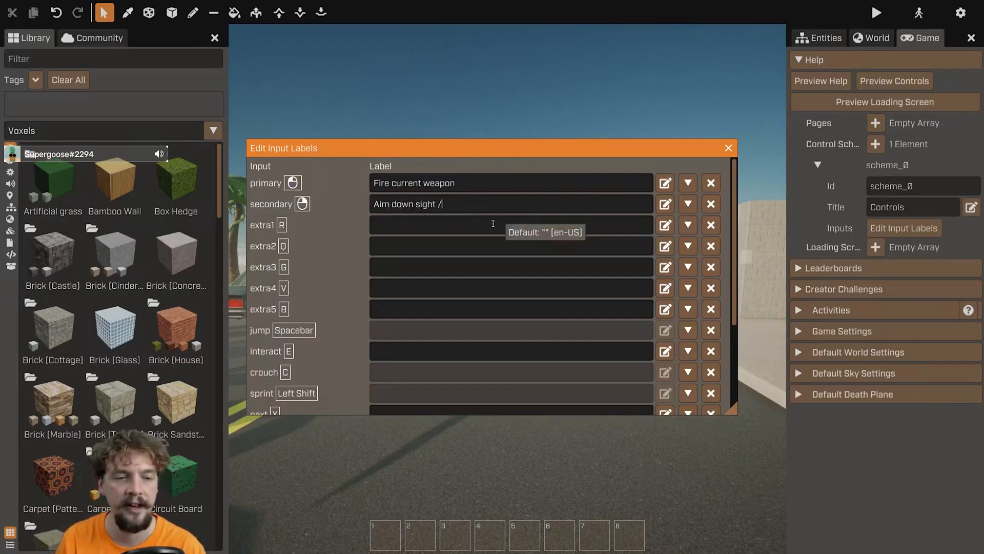
type("Aim down sight / scop")
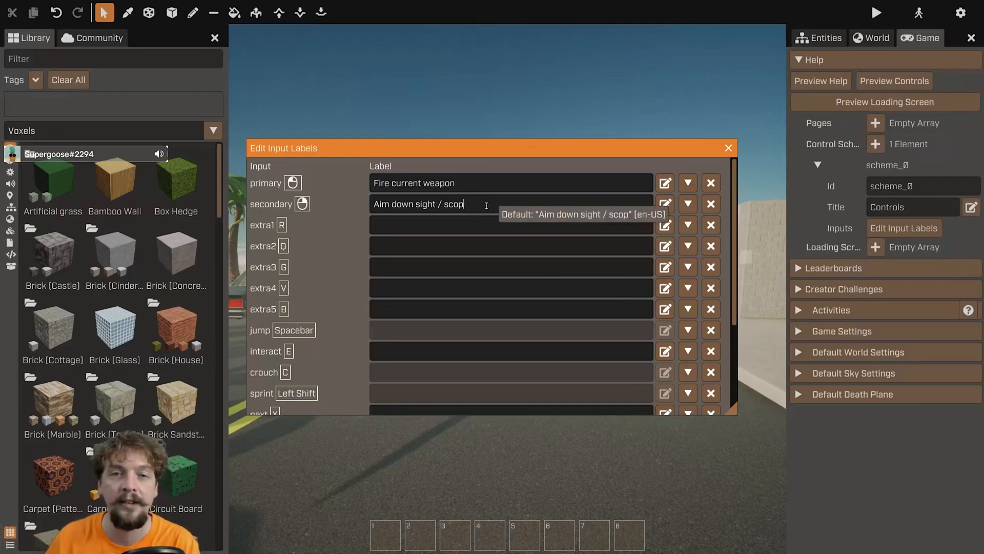
left_click_drag(464, 204, 436, 204)
key("BackSpace")
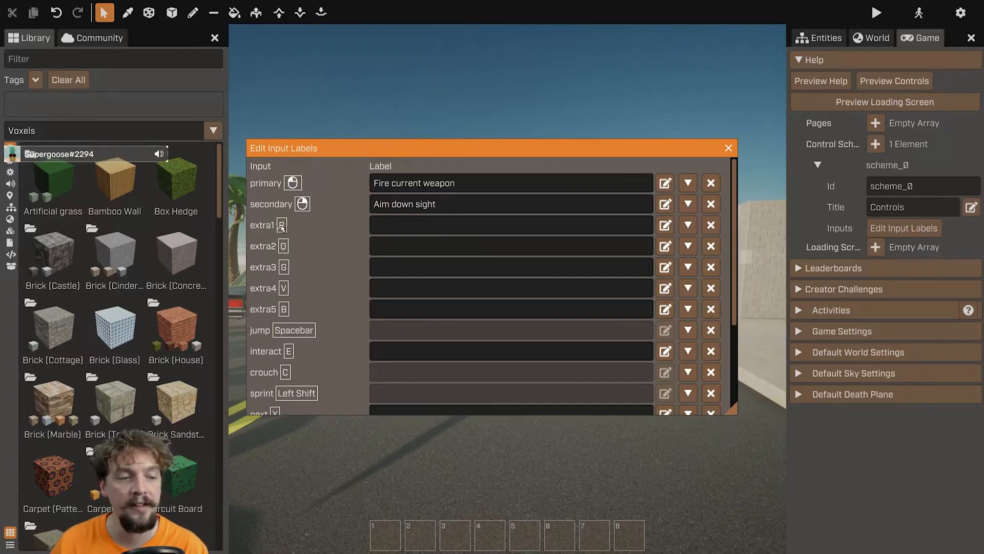
Label the extra1 input "Reload current weapon" in the control scheme
type("Re")
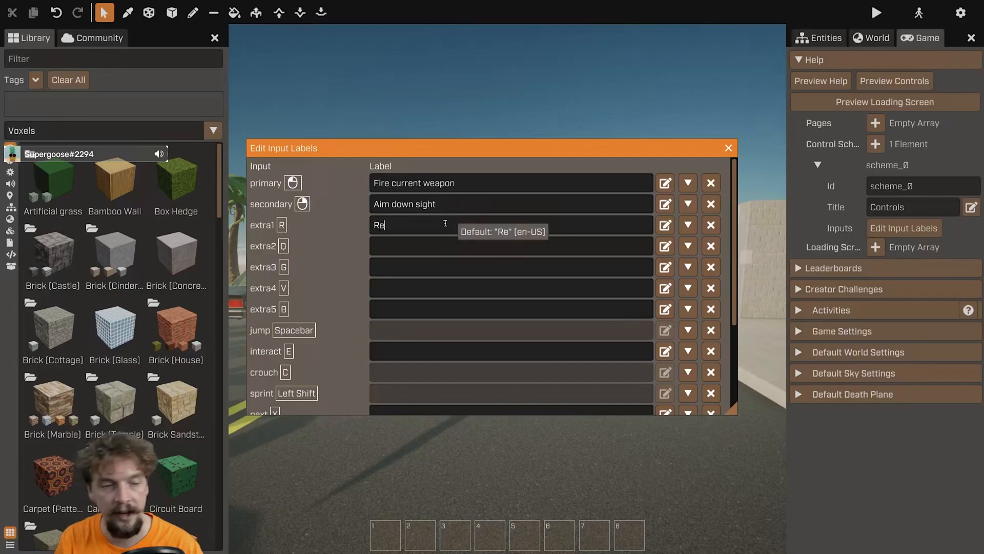
type("load current weapon")
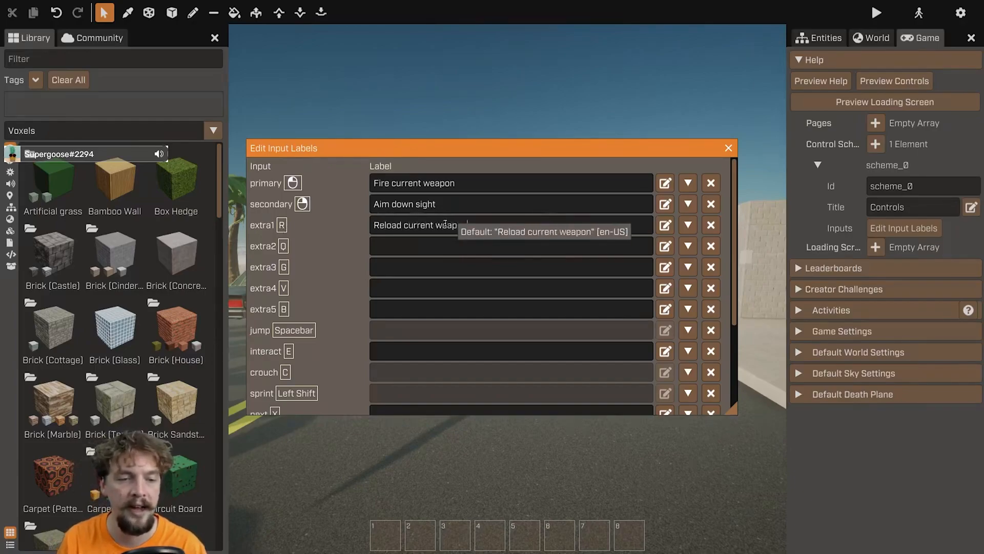
scroll(492, 288, "down", 1)
scroll(494, 288, "up", 1)
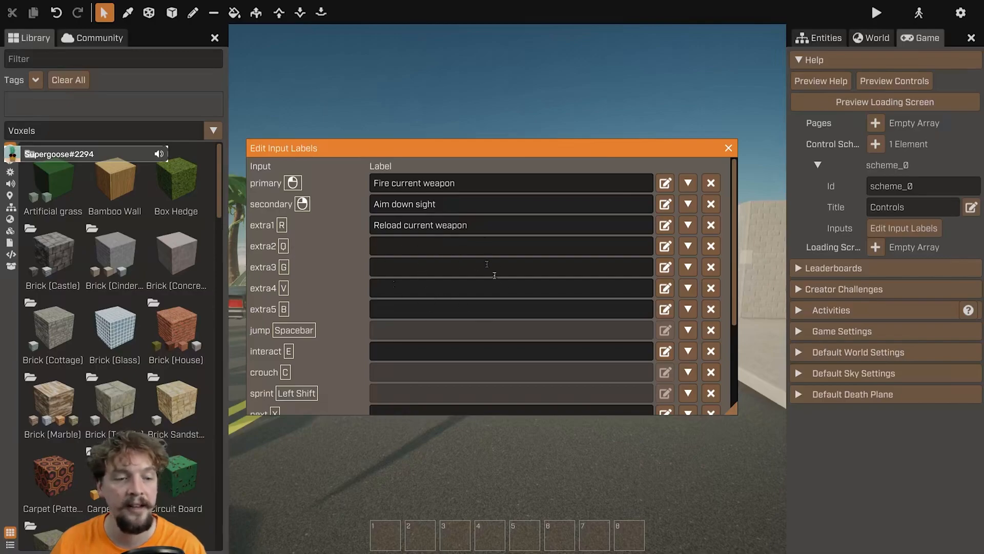
Label the interact input "Open doors" in the control scheme
scroll(494, 273, "down", 1)
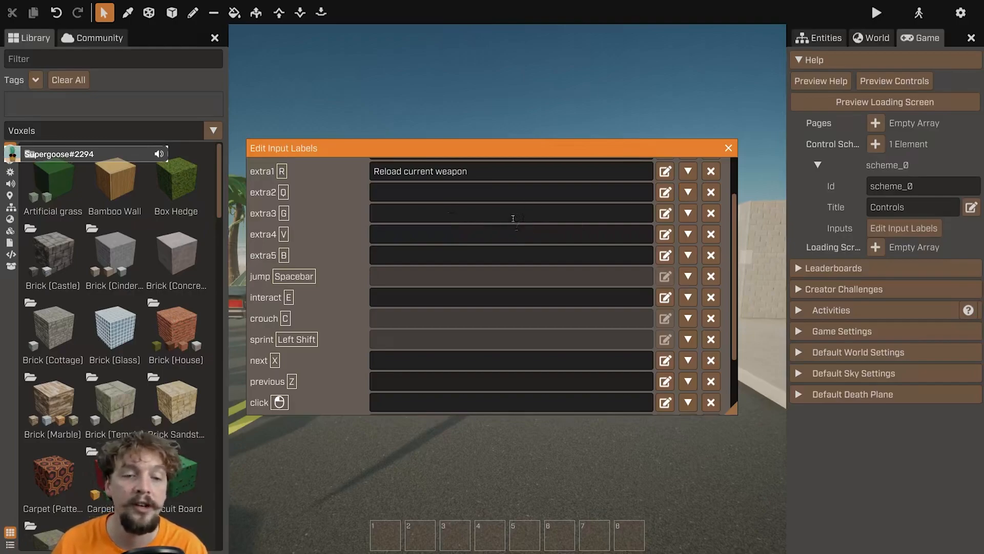
scroll(515, 216, "down", 1)
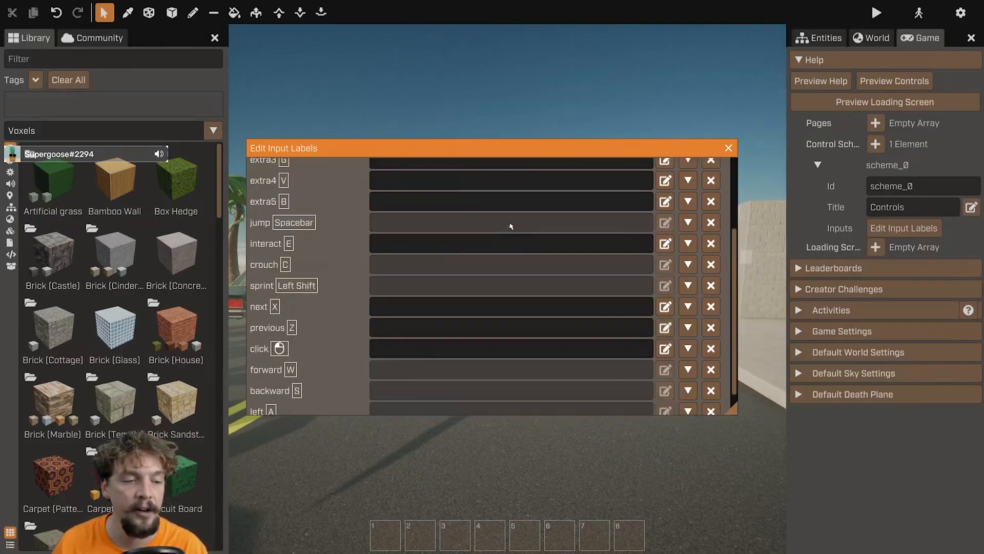
scroll(524, 294, "down", 1)
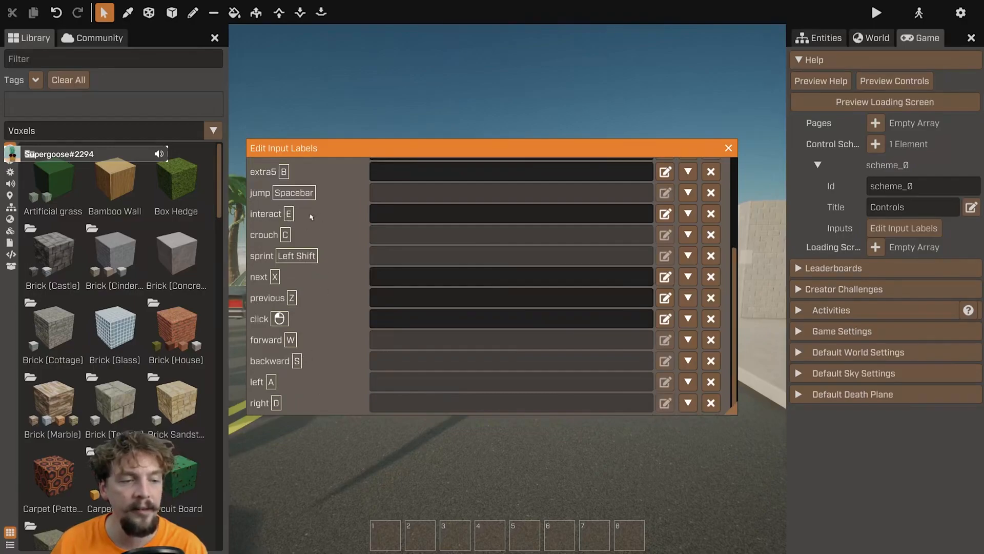
left_click(404, 212)
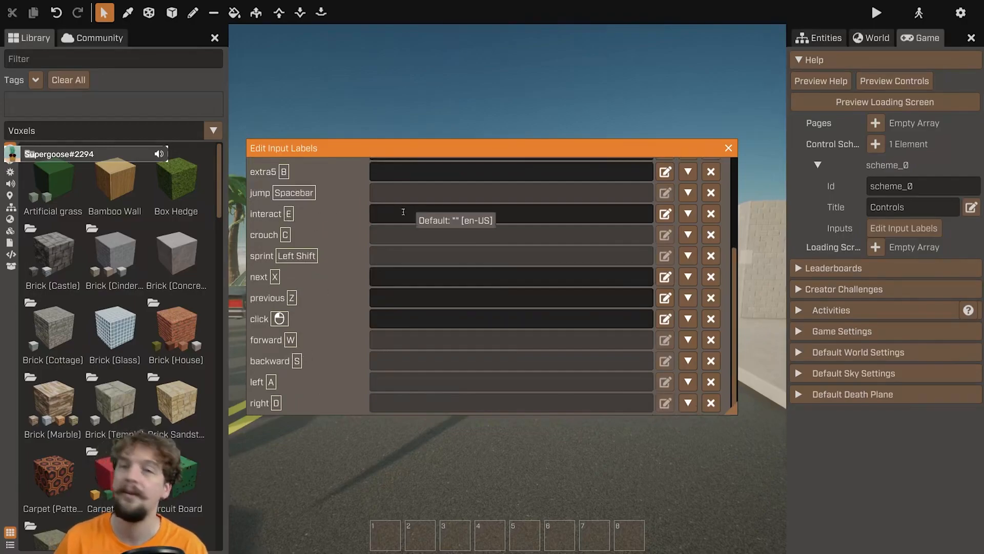
type("Open doors")
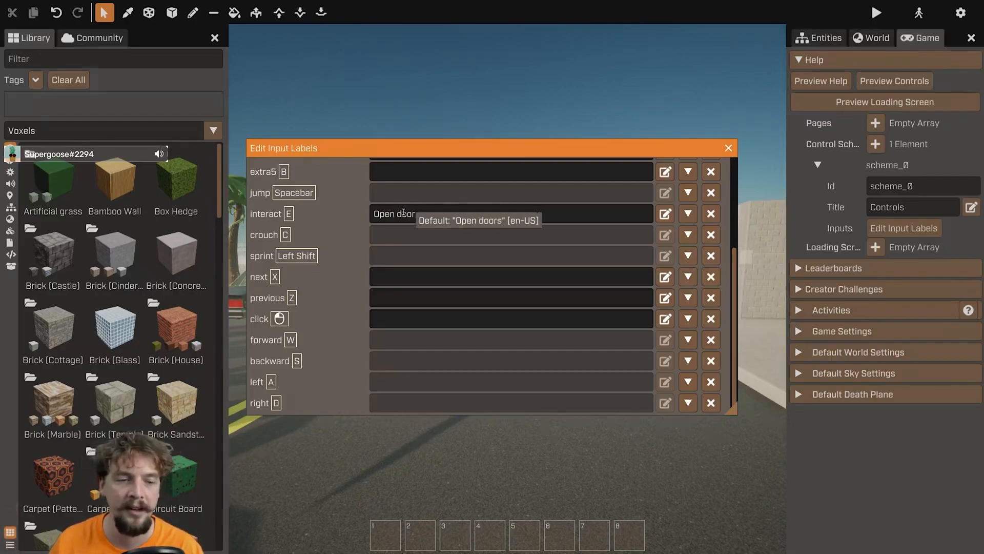
Review the entered input labels, then close the label editor and preview the game's controls
scroll(472, 238, "up", 5)
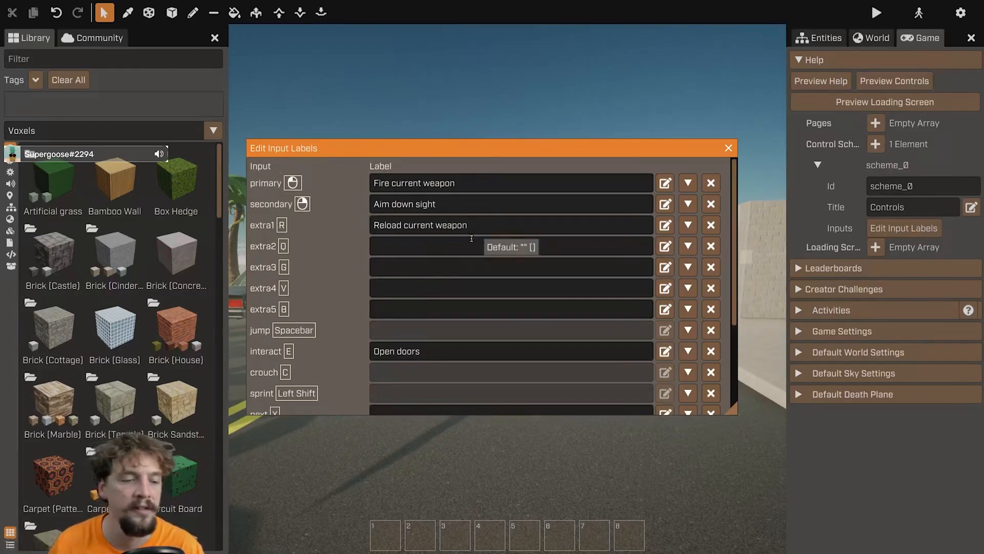
left_click(455, 352)
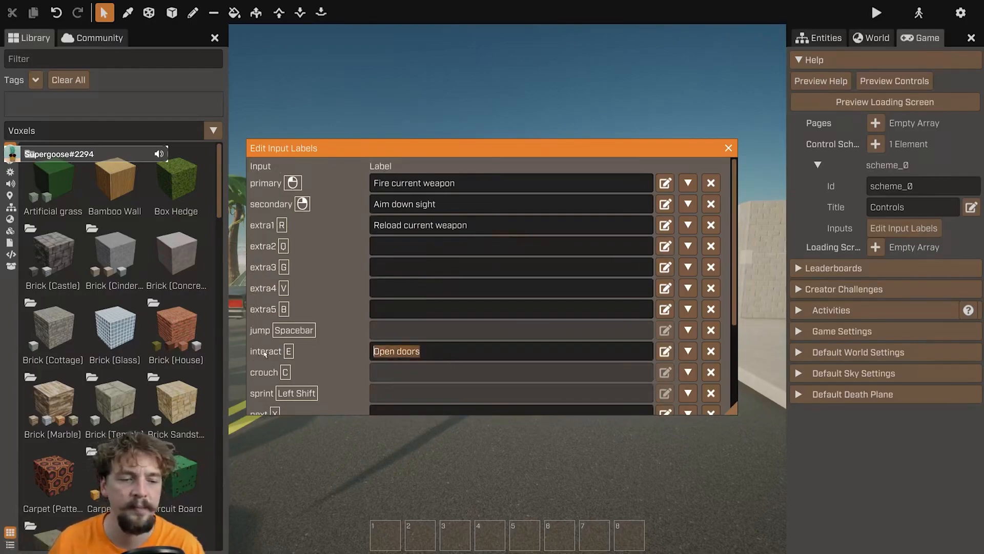
left_click(497, 345)
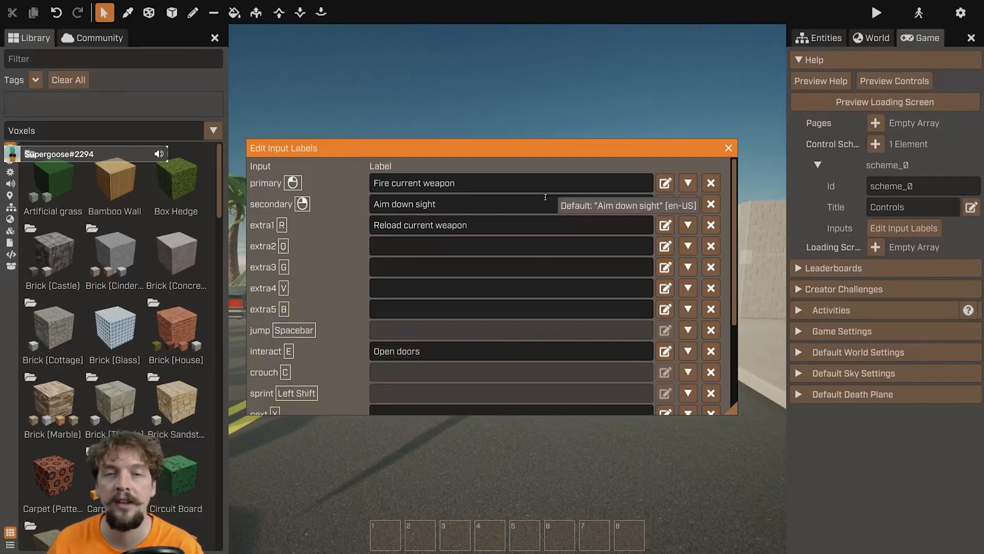
left_click(728, 148)
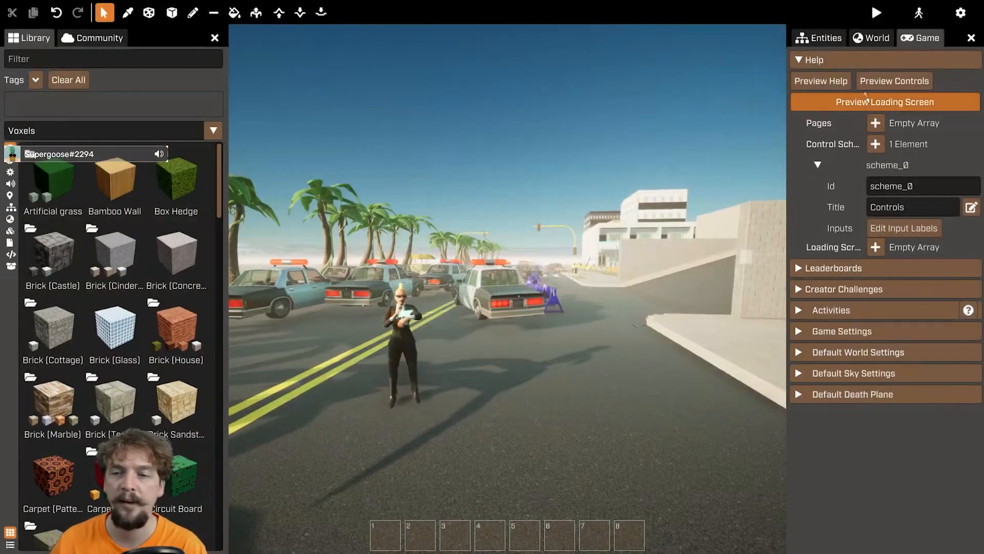
left_click(904, 83)
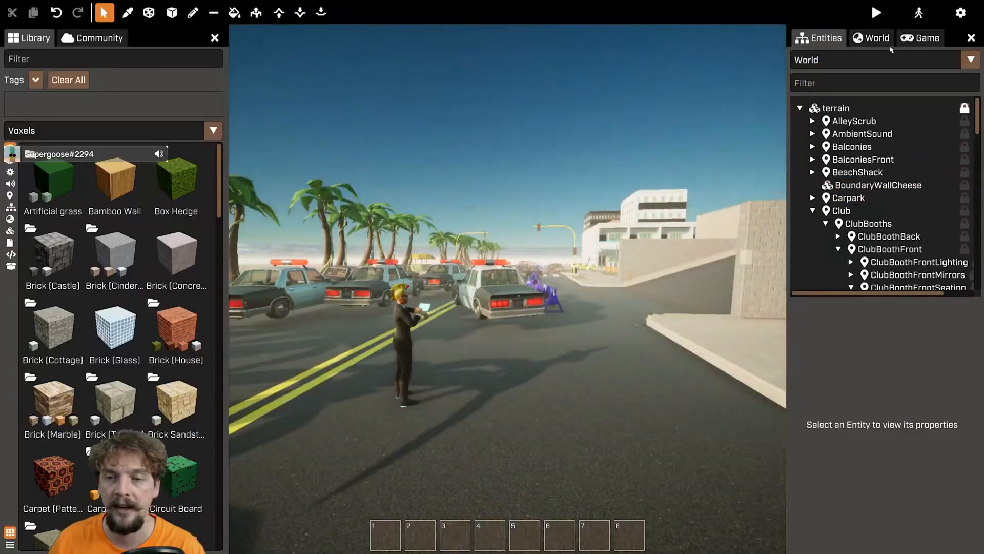
Collapse scheme_0 in the game-wide settings and preview the game's Help page
left_click(915, 41)
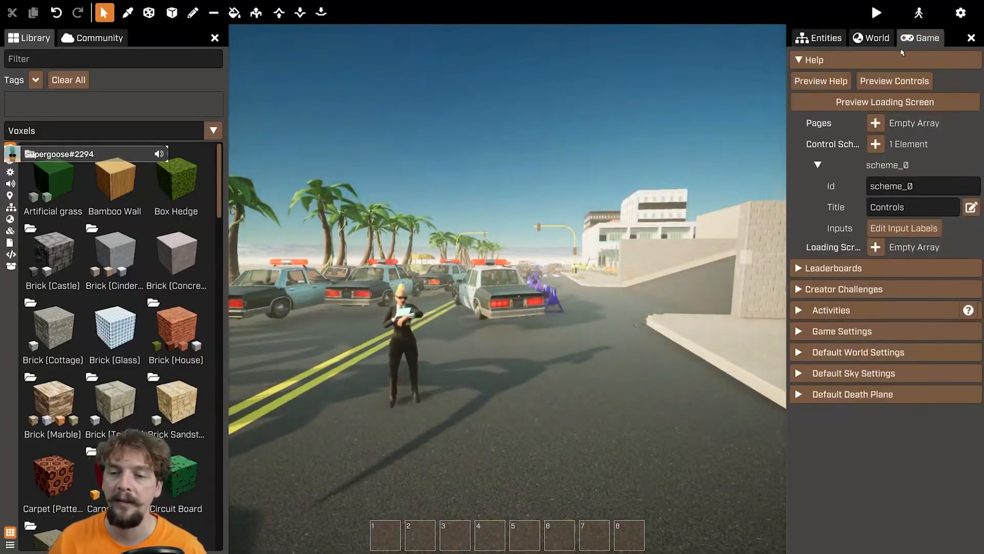
left_click(817, 164)
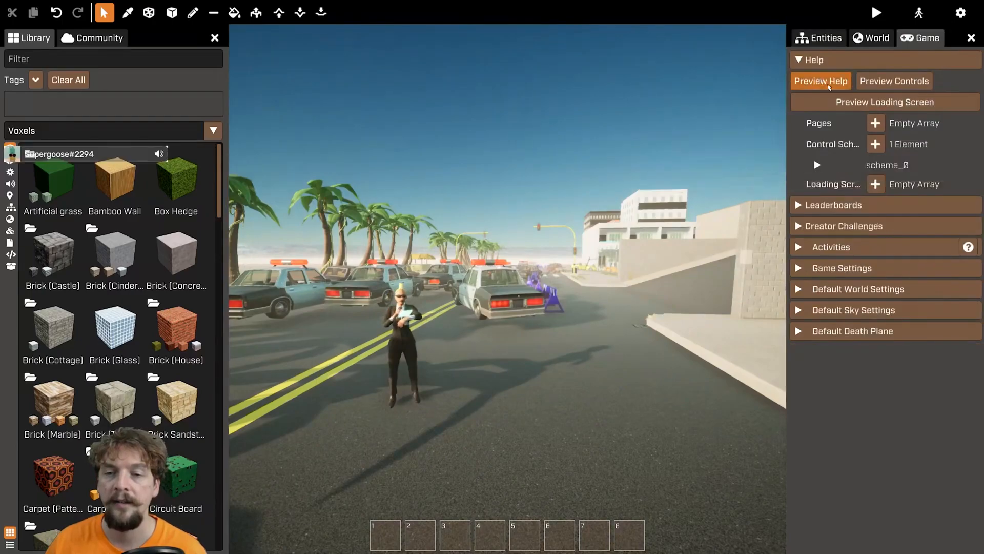
left_click(822, 82)
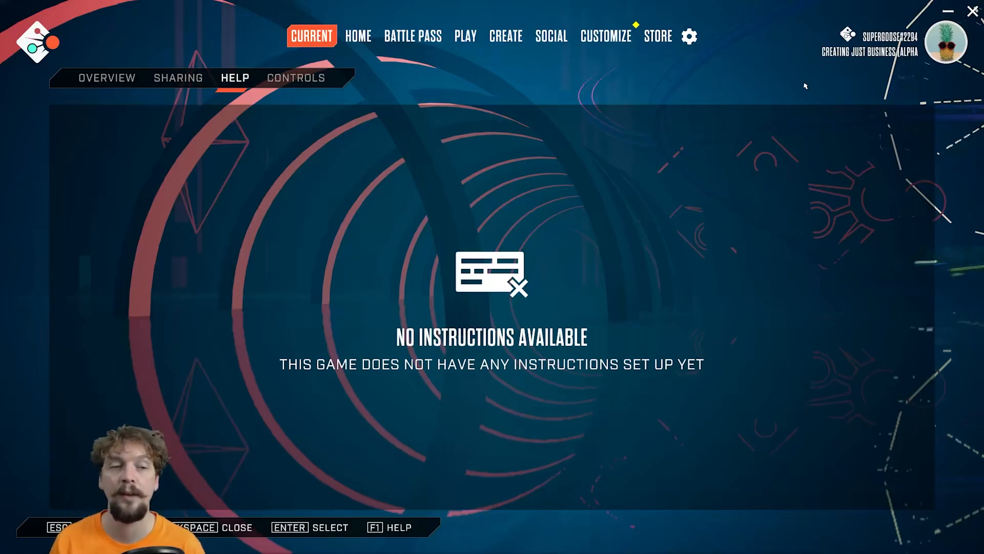
Open Canyon Miners: Tycoon from the recommended games and show its Help page as an example
left_click(466, 37)
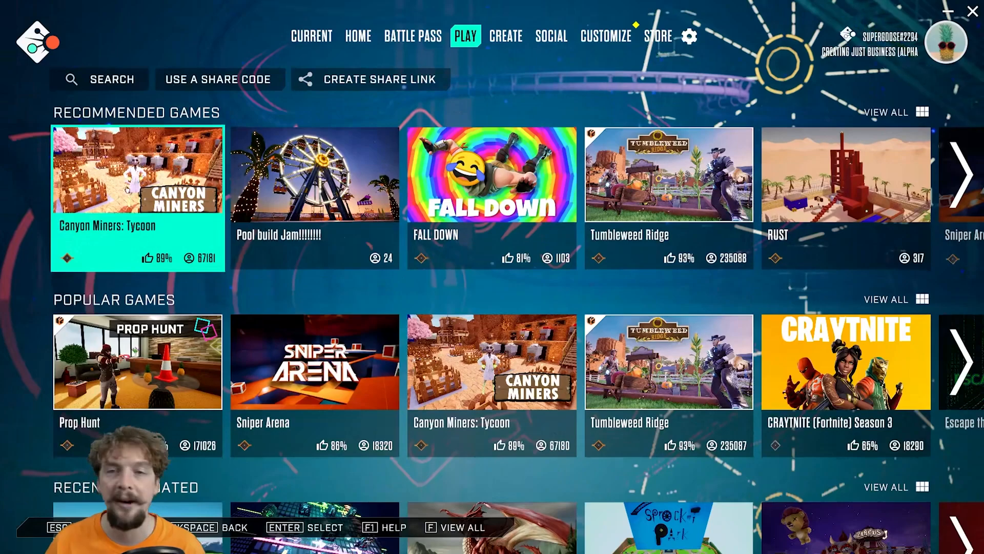
left_click(159, 217)
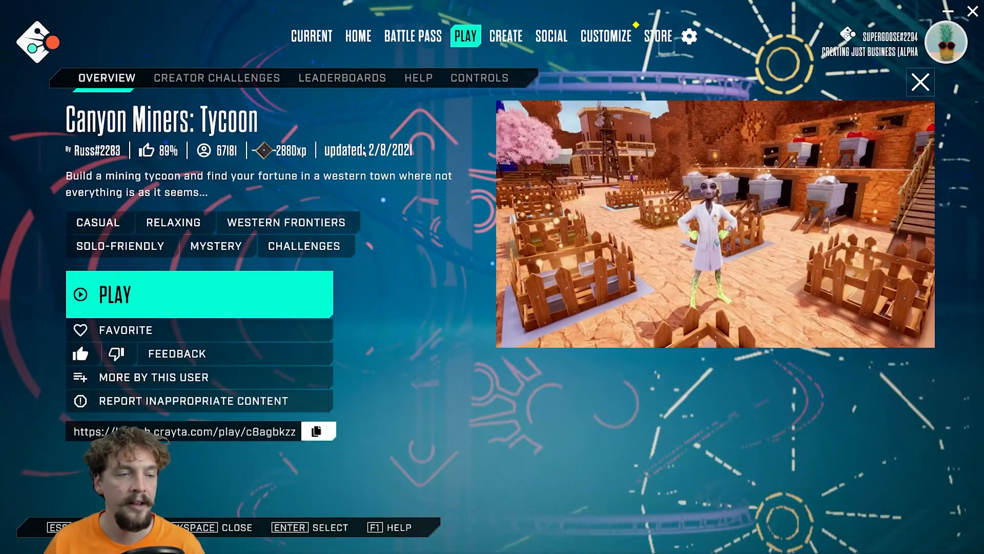
left_click(418, 78)
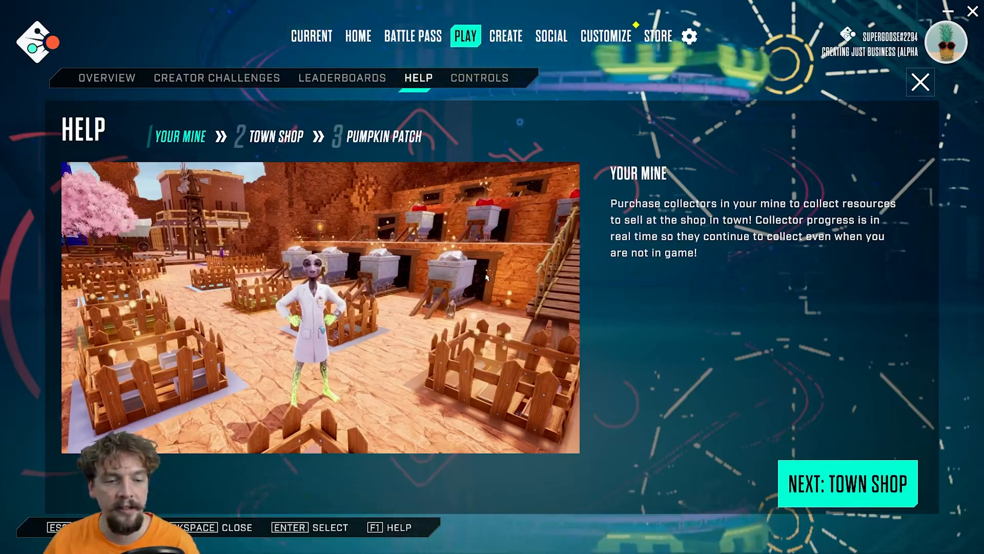
Page through the Town Shop and Pumpkin Patch help pages and go back to Your Mine
left_click(842, 487)
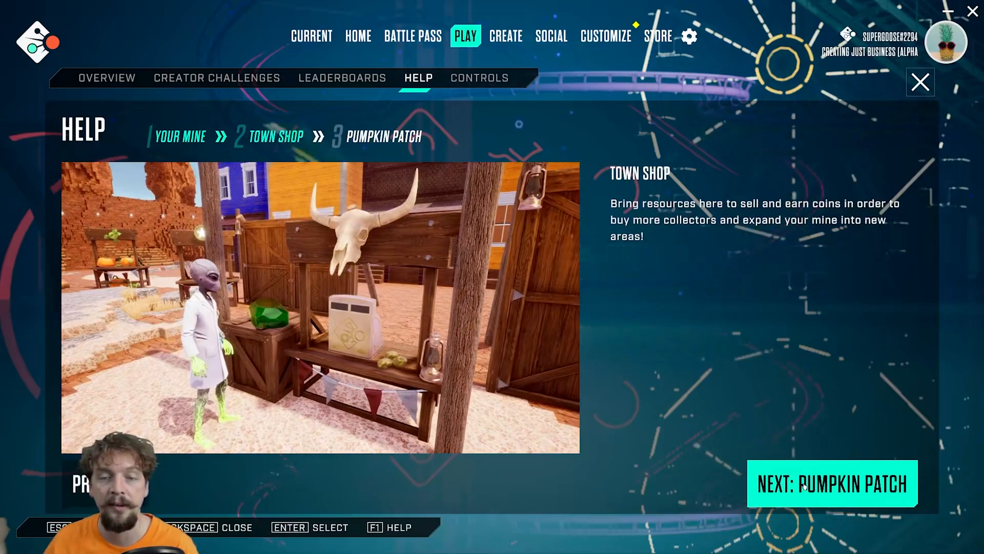
left_click(828, 486)
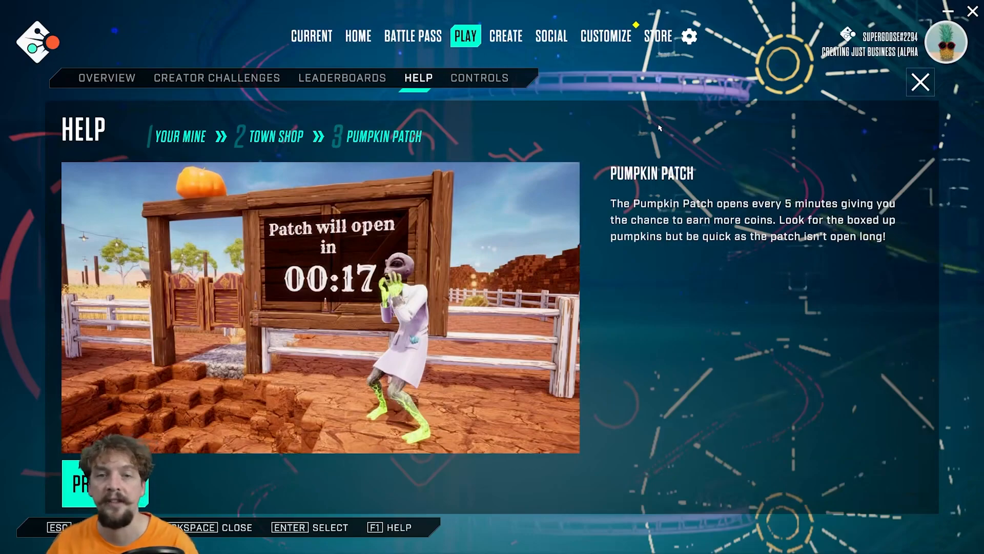
left_click(78, 487)
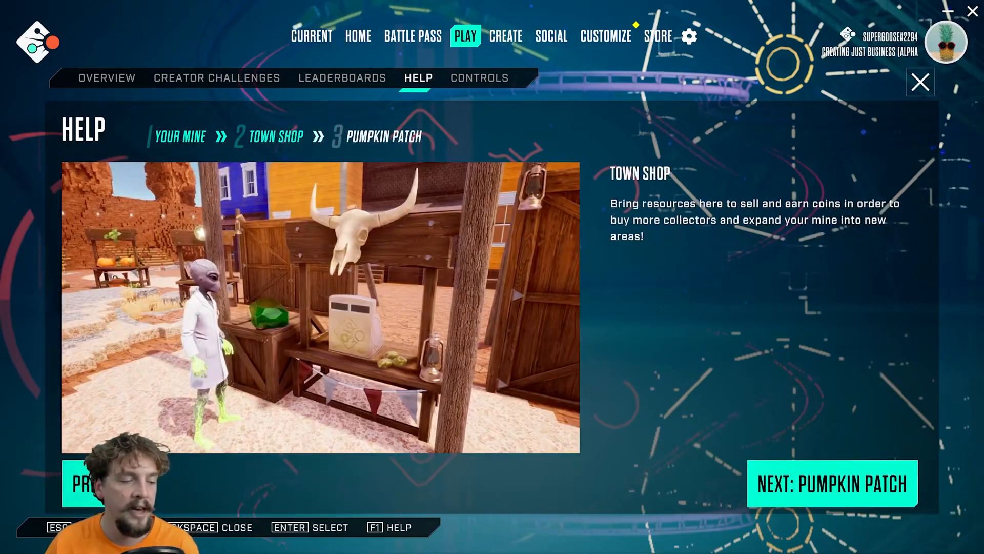
left_click(79, 487)
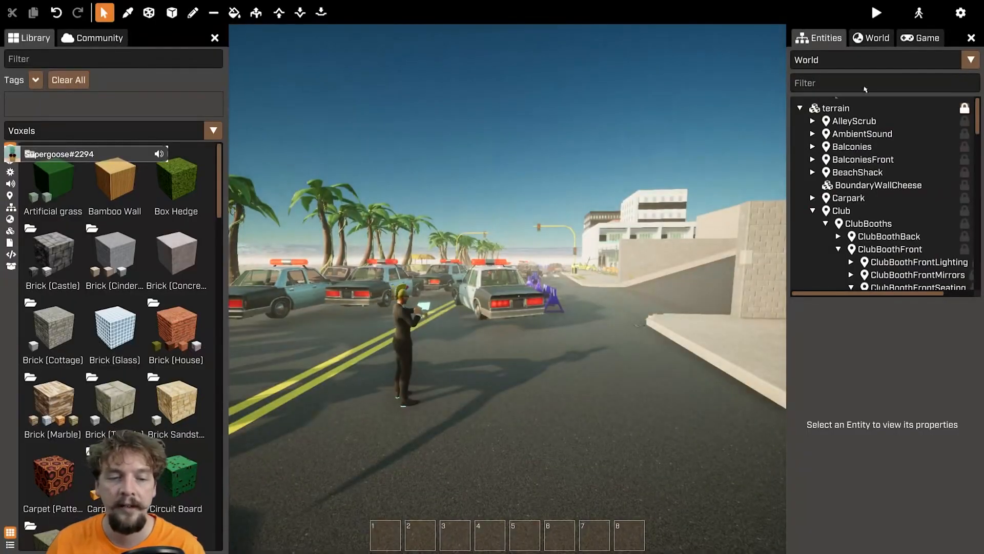
Open the game-wide Help settings and look around the level outside the Elite Hotel
mouse_move(640, 307)
right_mouse_down()
mouse_move(759, 338)
mouse_move(641, 308)
right_mouse_up()
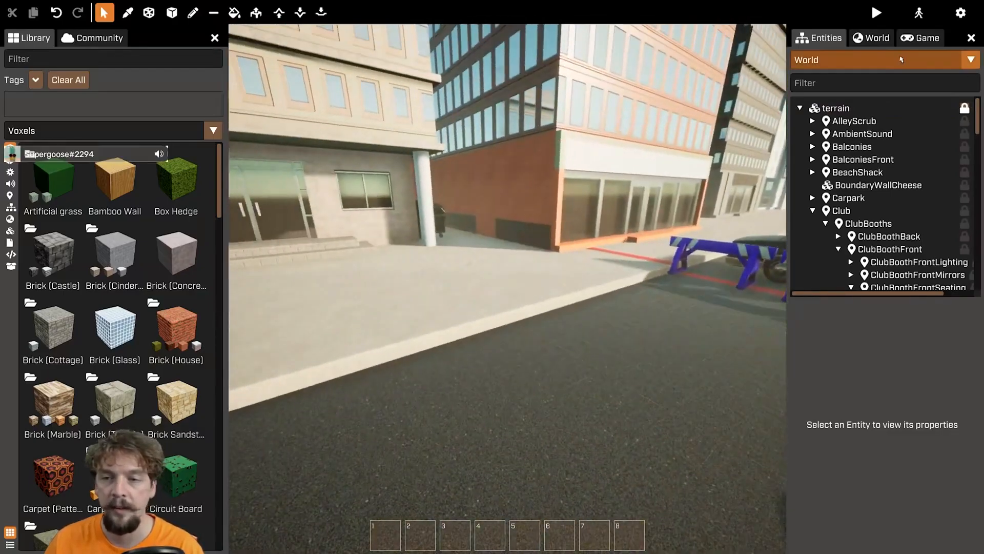
left_click(921, 39)
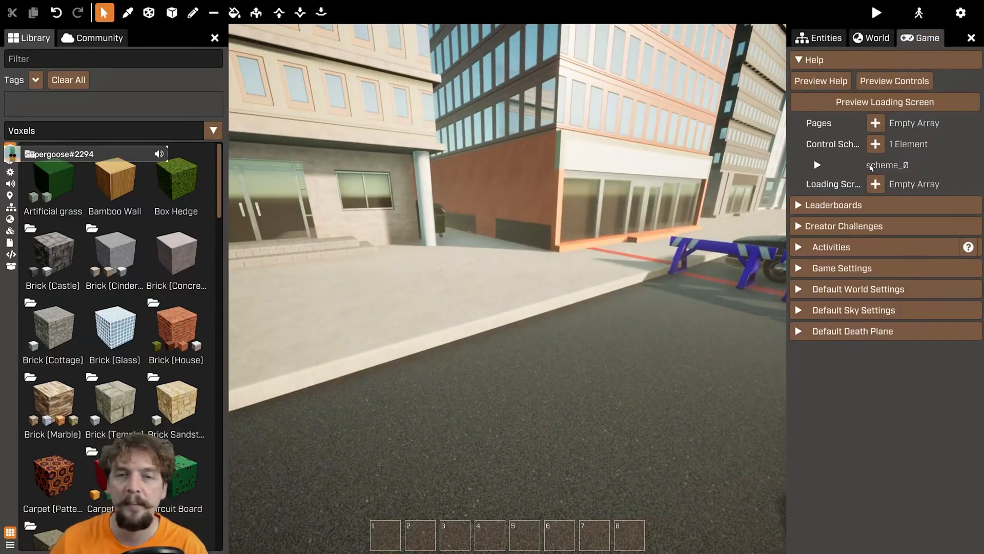
right_click_drag(564, 297, 369, 274)
key("w")
key("w")
key("w")
right_click_drag(579, 295, 585, 317)
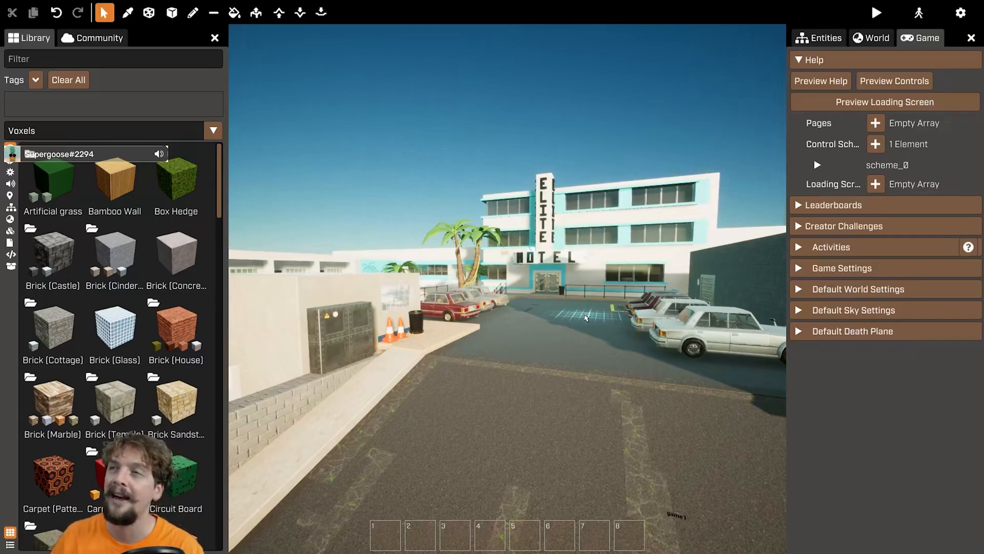
key("w")
right_click_drag(587, 318, 769, 328)
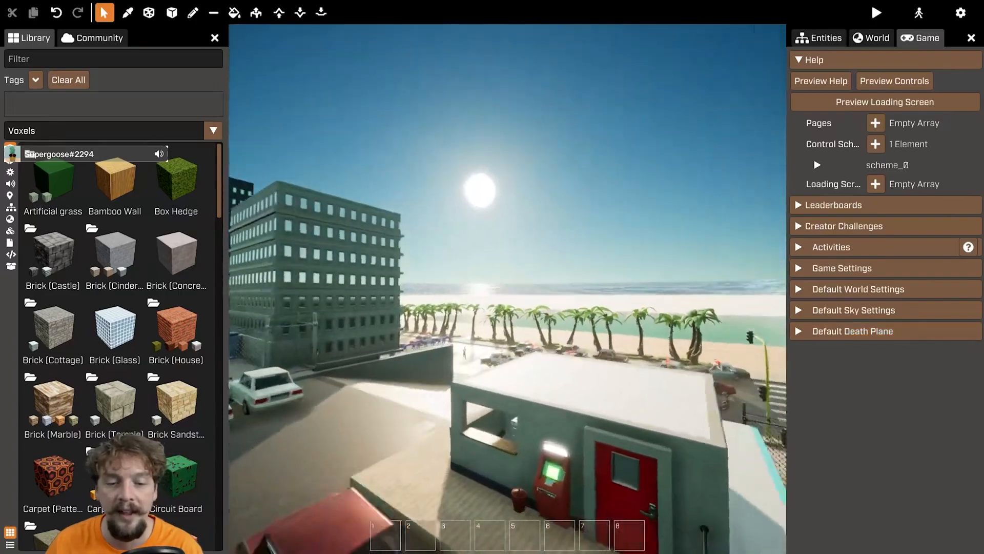
right_click_drag(492, 308, 492, 328)
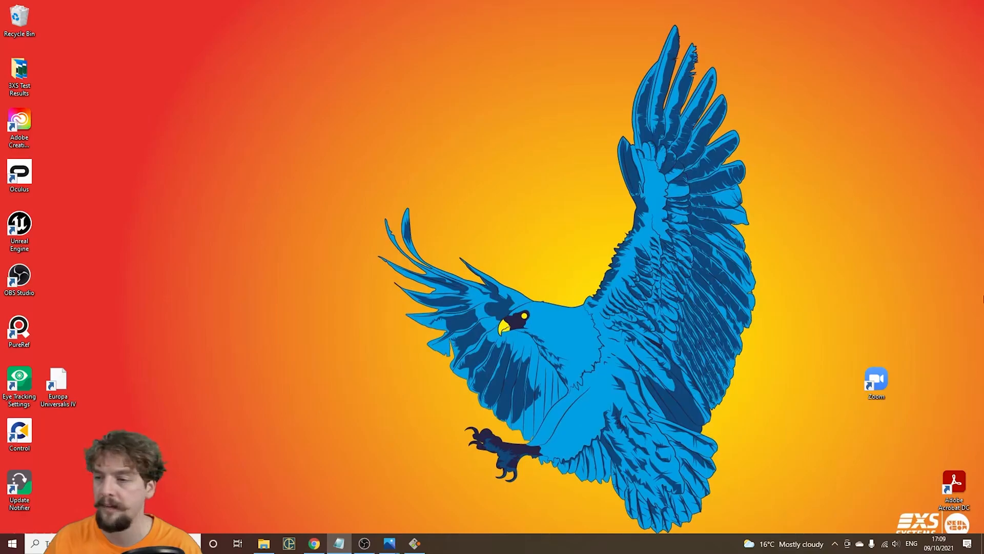
Switch to the Notepad draft and review the titles and body texts written for the three help pages
left_click(338, 543)
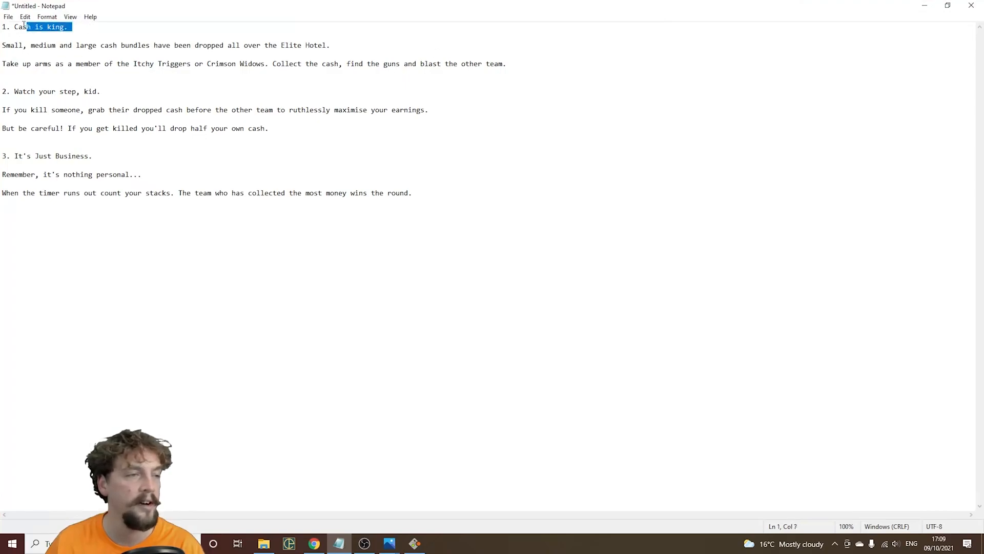
left_click_drag(532, 61, 2, 45)
left_click_drag(289, 130, 2, 109)
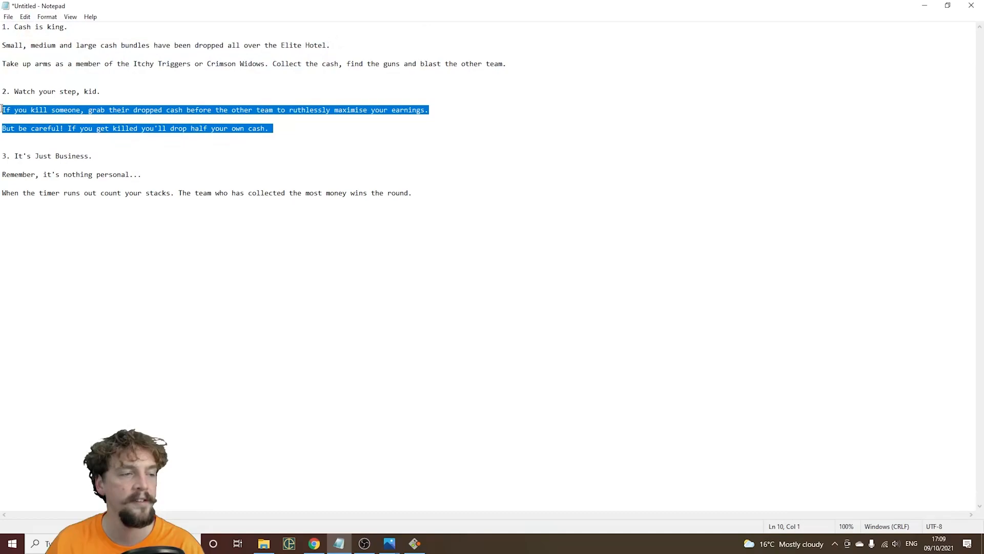
left_click_drag(511, 63, 2, 46)
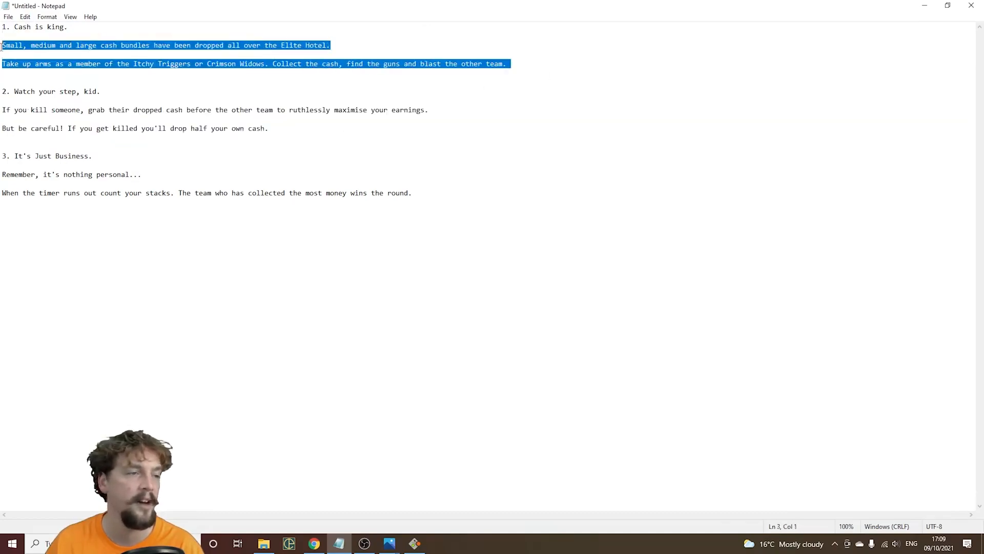
left_click_drag(314, 131, 2, 110)
left_click_drag(442, 200, 2, 167)
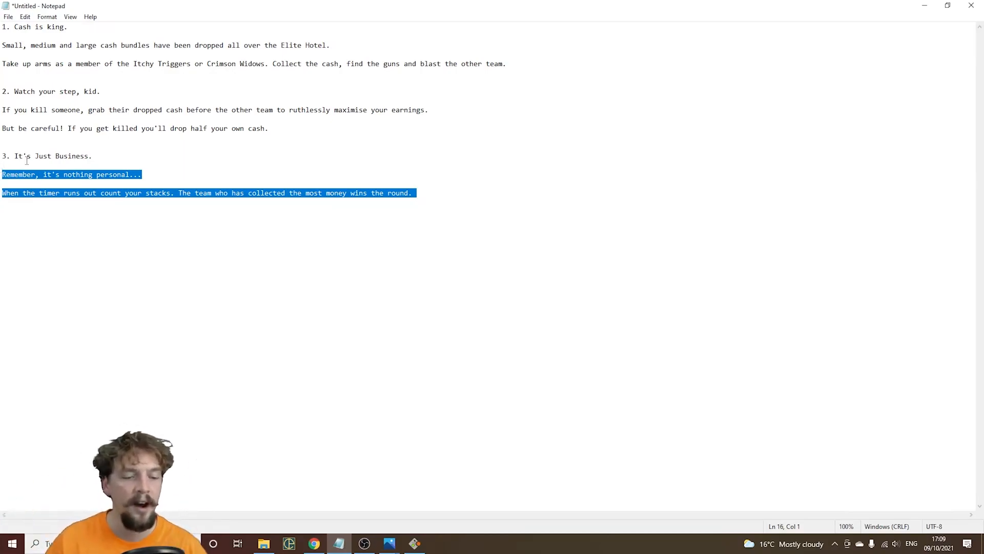
Switch back to the Crayta editor and tour the hotel's car park, pool, street front and neon bar
left_click(415, 544)
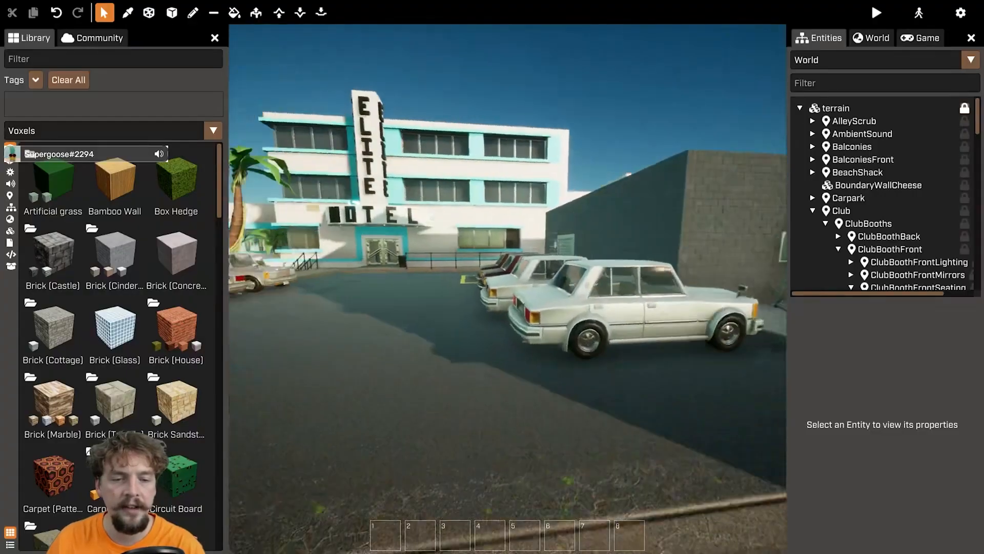
key("w")
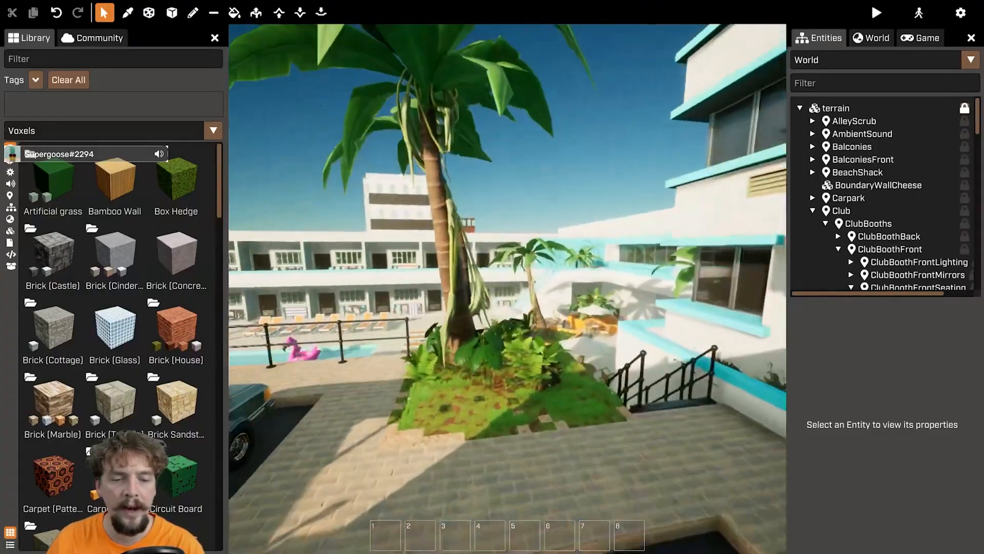
key("w")
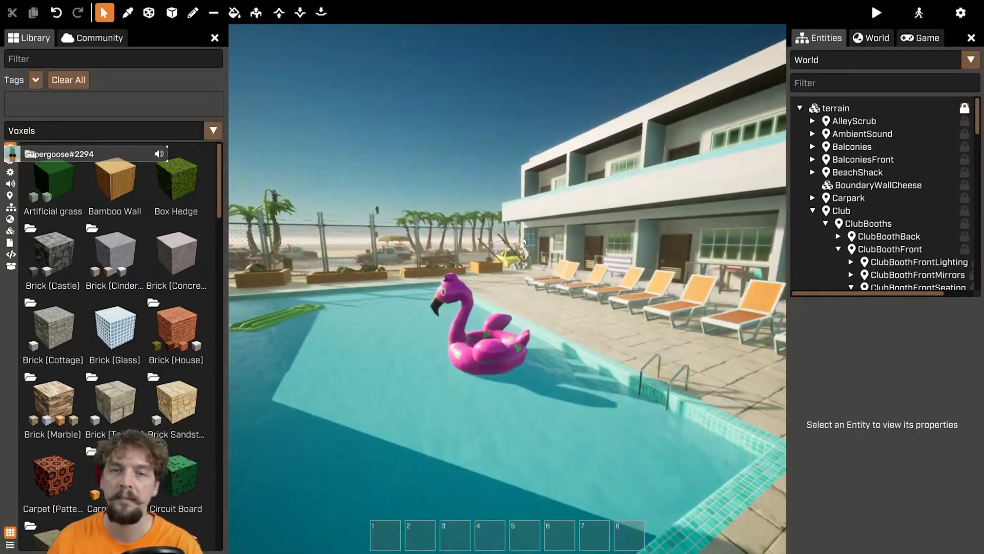
key("w")
right_click_drag(730, 274, 922, 273)
key("w")
right_click_drag(800, 292, 544, 295)
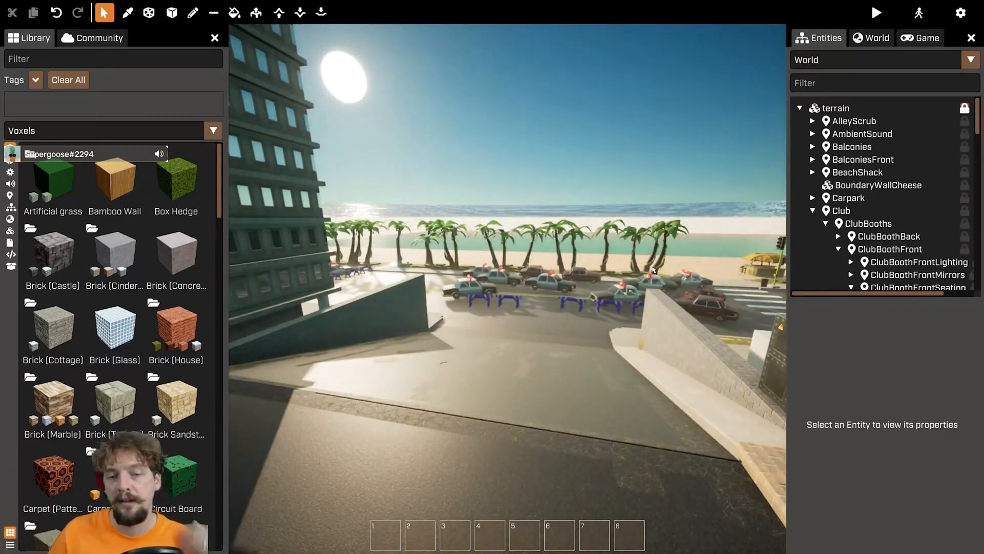
key("w")
mouse_move(785, 222)
right_mouse_down()
mouse_move(785, 241)
mouse_move(769, 235)
mouse_move(785, 241)
right_mouse_up()
key("w")
right_click_drag(568, 271, 588, 281)
key("s")
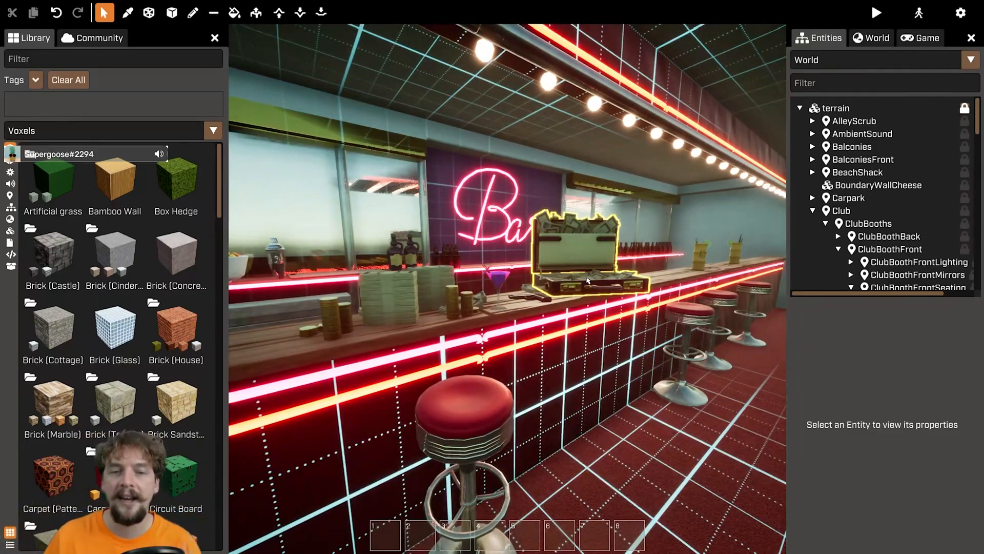
right_click_drag(575, 280, 644, 377)
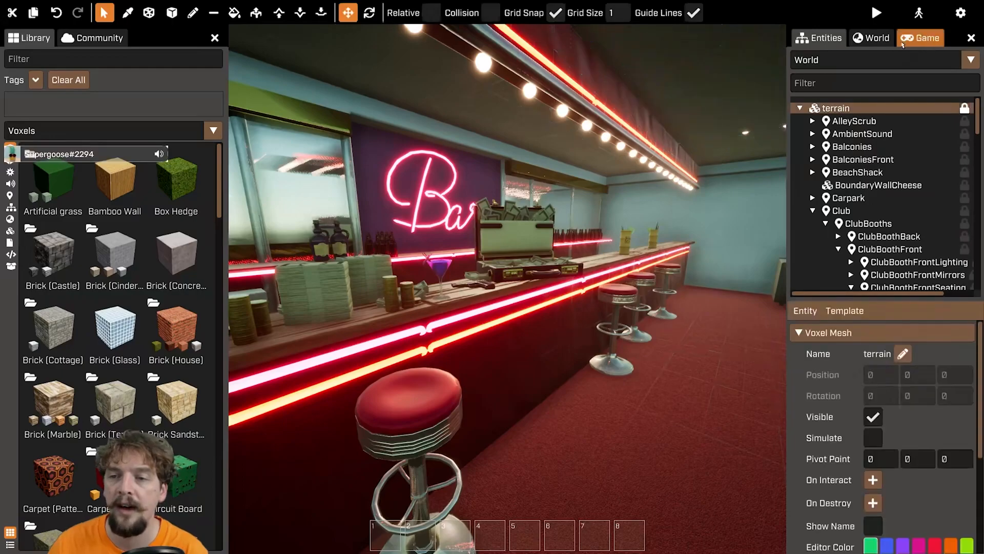
Add a help page in the game-wide settings with the Id page_1 and the title "Cash Is King"
left_click(921, 38)
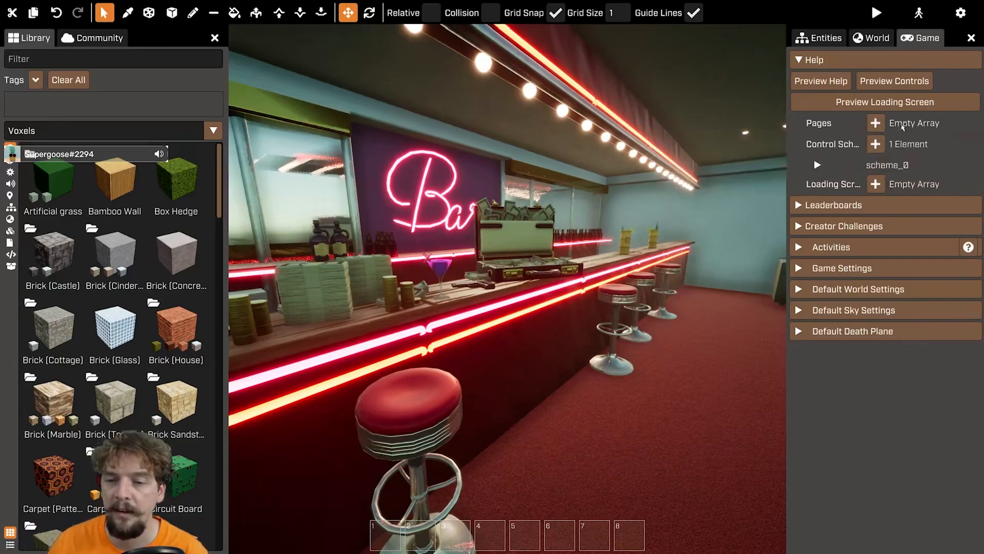
left_click(876, 123)
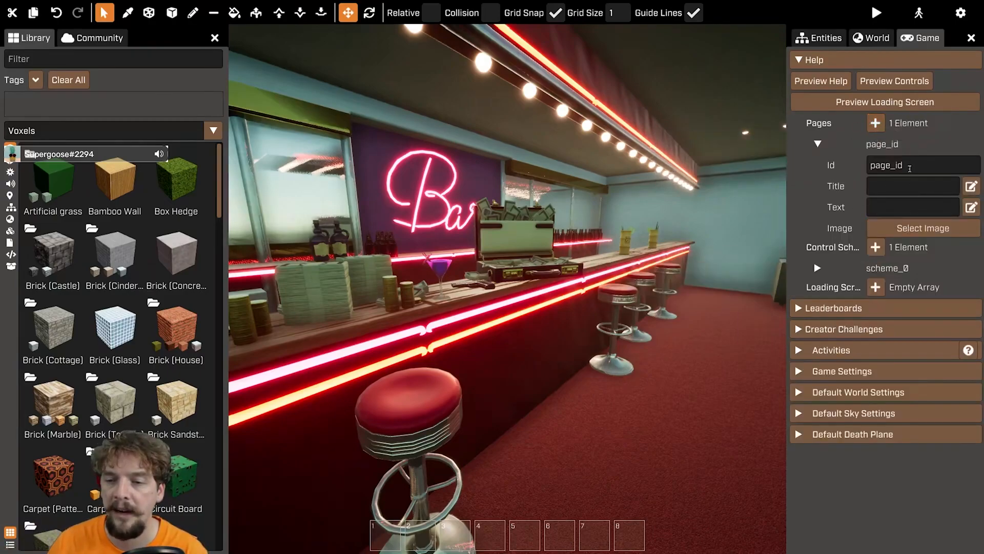
left_click_drag(902, 164, 893, 165)
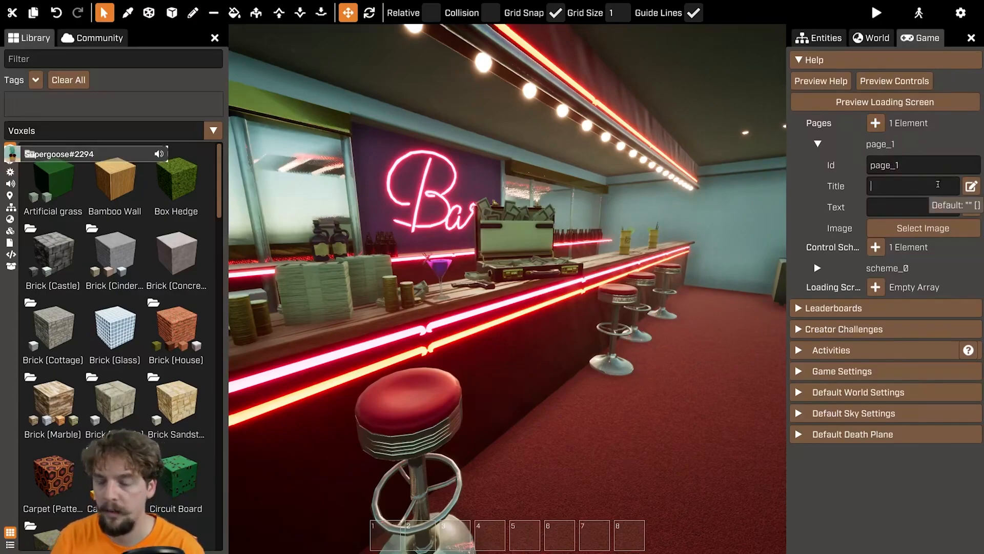
type("Cash Is King")
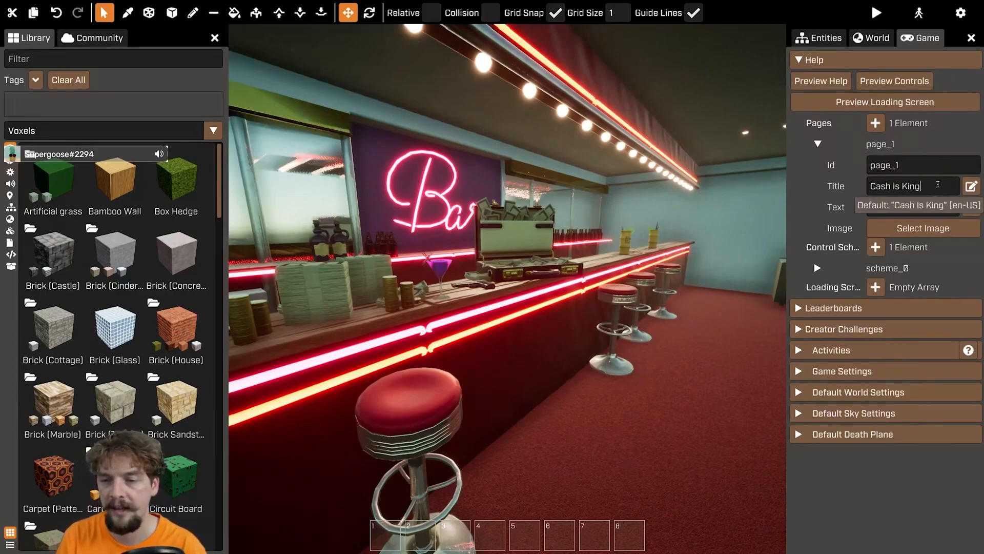
Fill in the Text of page_1 with the "Cash is king" body copy from the Notepad draft
left_click(880, 209)
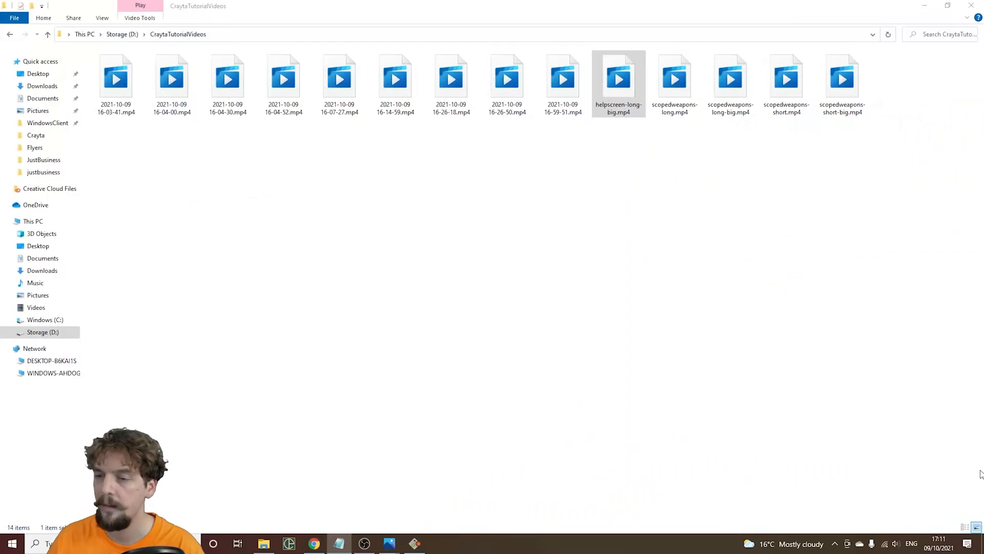
left_click(924, 6)
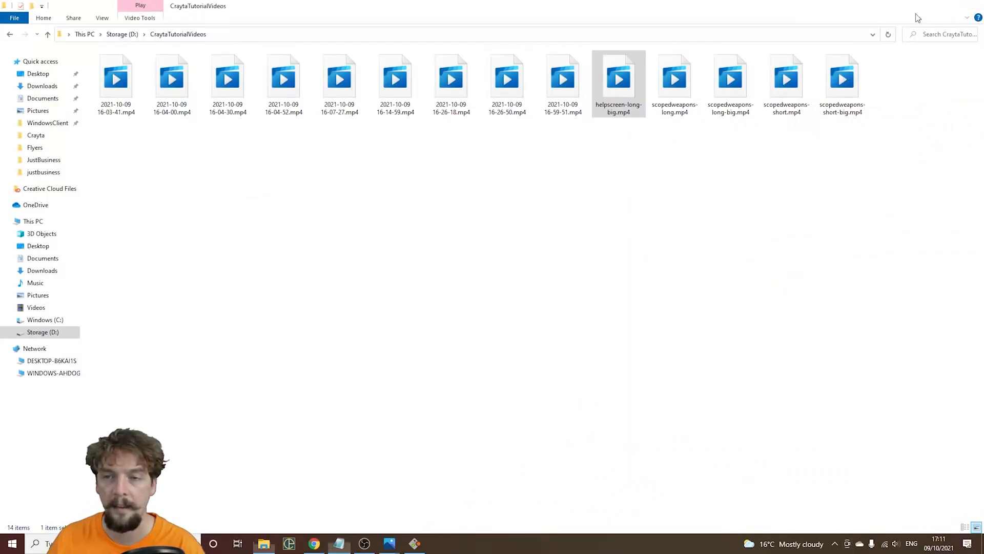
left_click(414, 543)
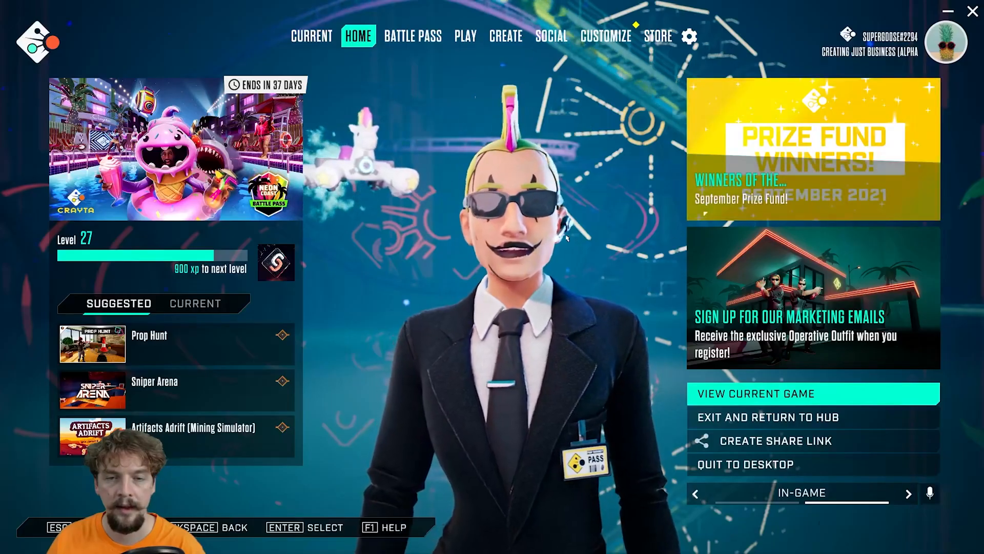
key("Escape")
left_click(921, 38)
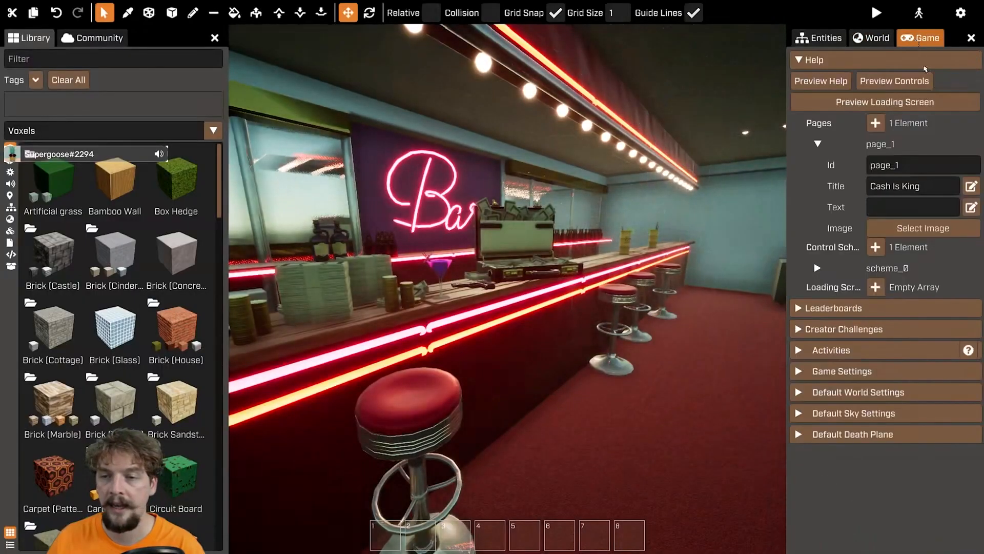
key("ctrl+v")
key("Return")
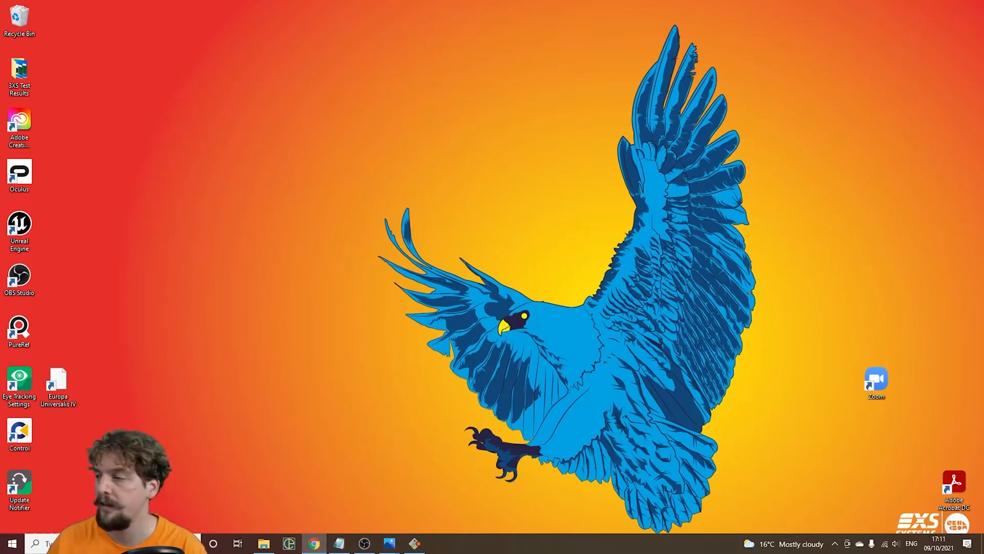
Switch to Chrome and look over the approved pictures on Crayta's My Images page
left_click(315, 543)
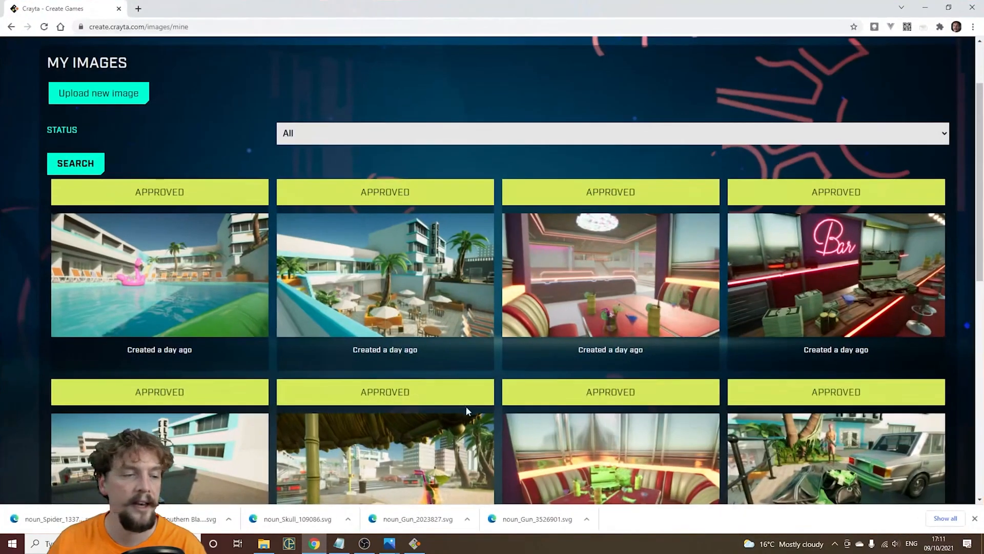
scroll(466, 419, "down", 6)
scroll(473, 386, "up", 8)
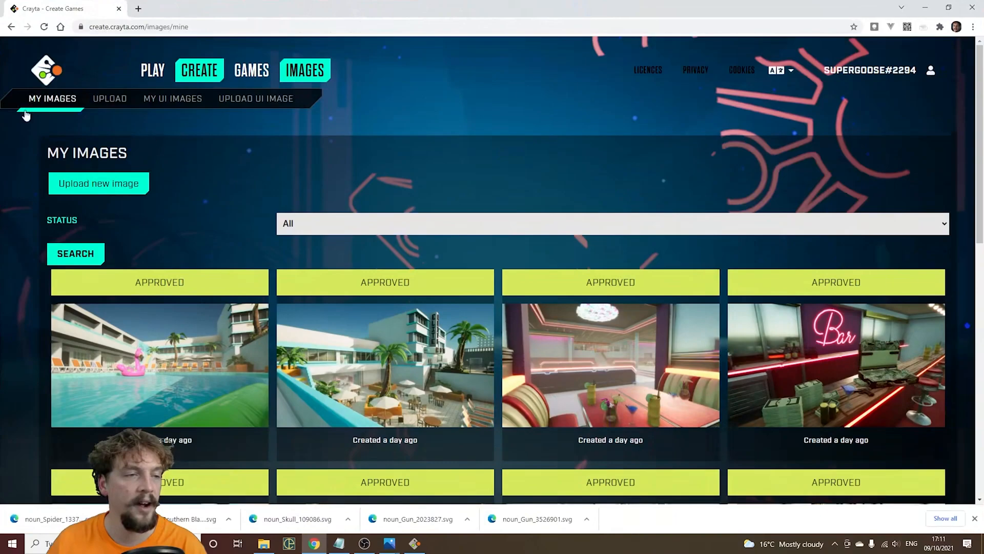
Check the Upload and Upload UI Image pages, and browse My Images to the end of the list
left_click(102, 105)
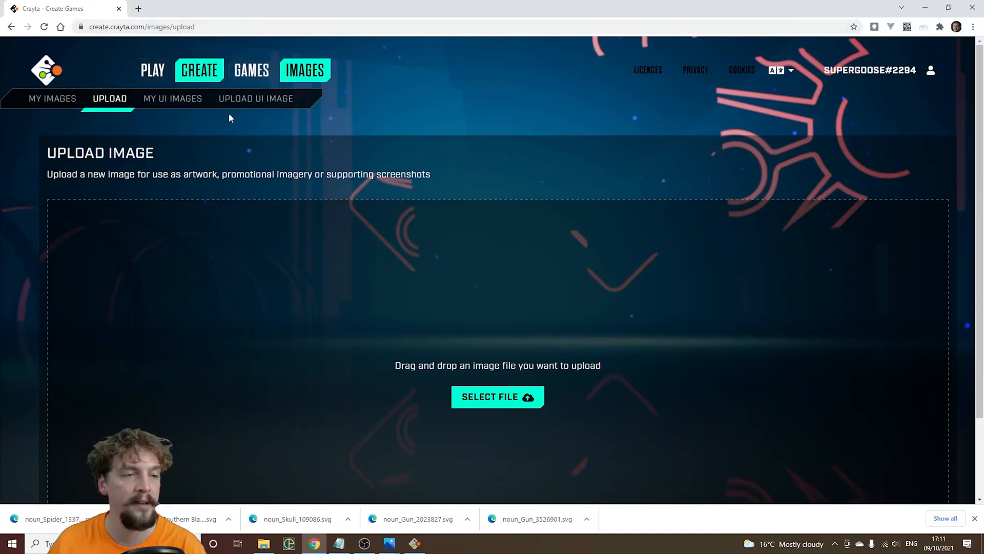
left_click(254, 103)
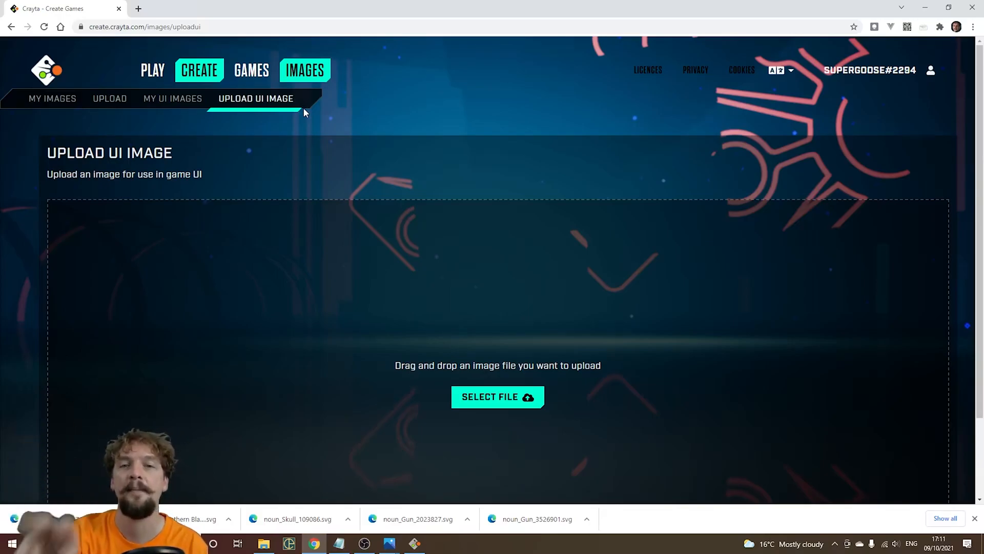
left_click(90, 101)
left_click(72, 99)
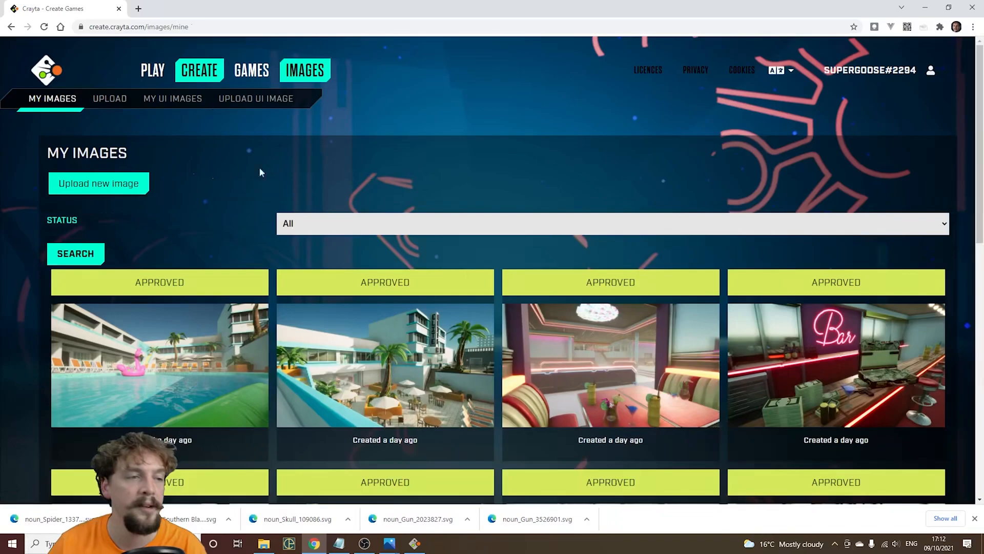
scroll(398, 365, "down", 7)
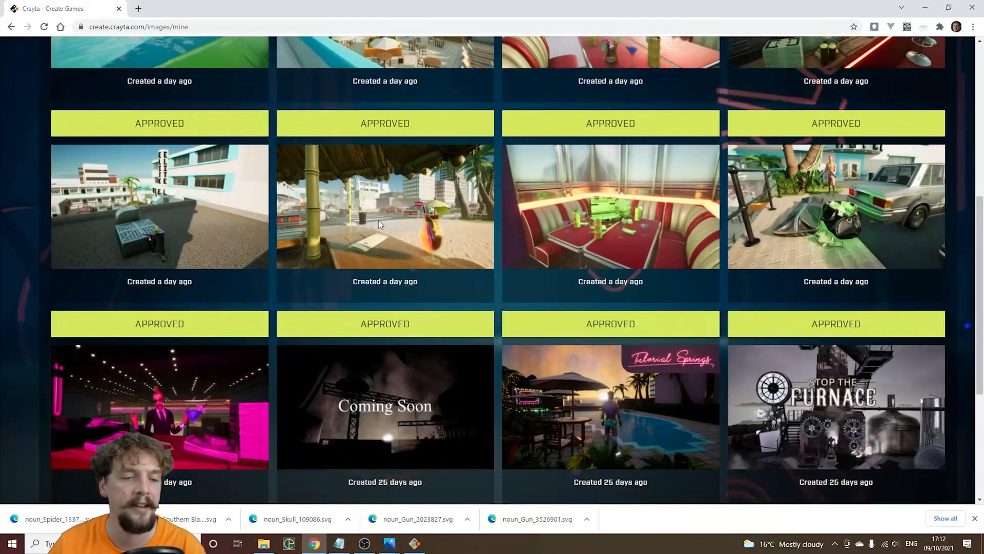
scroll(379, 224, "down", 5)
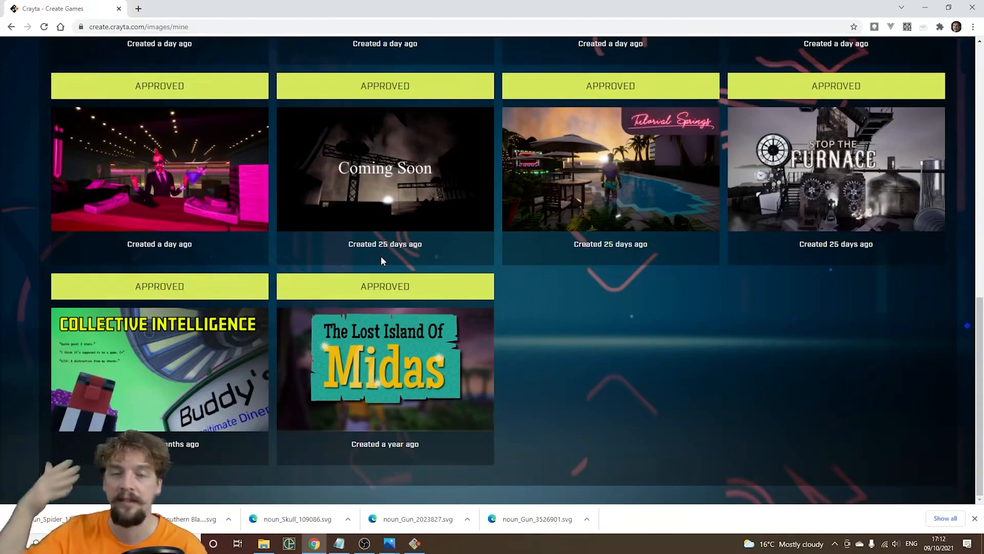
scroll(380, 255, "up", 12)
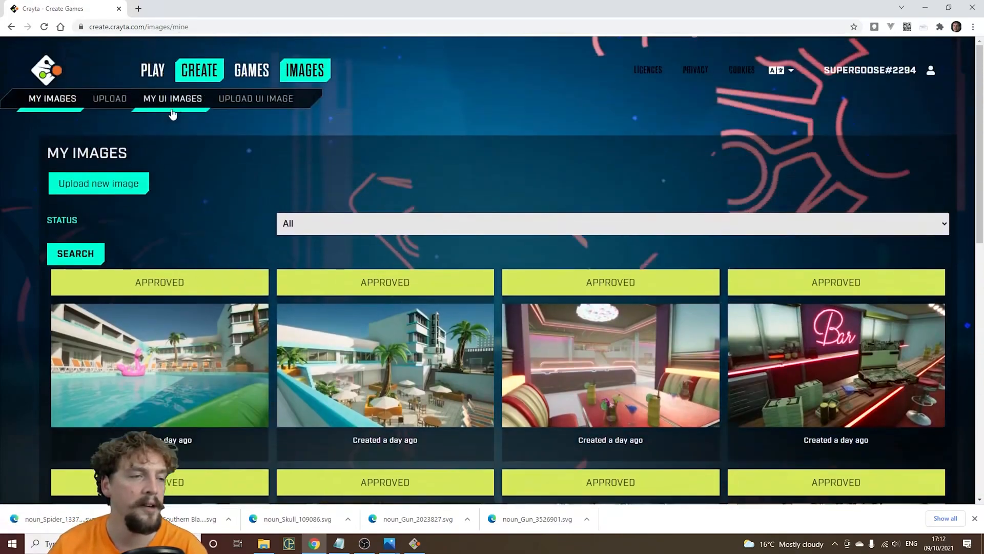
Open the Upload page for artwork and screenshot images and close the browser's downloads bar
left_click(109, 98)
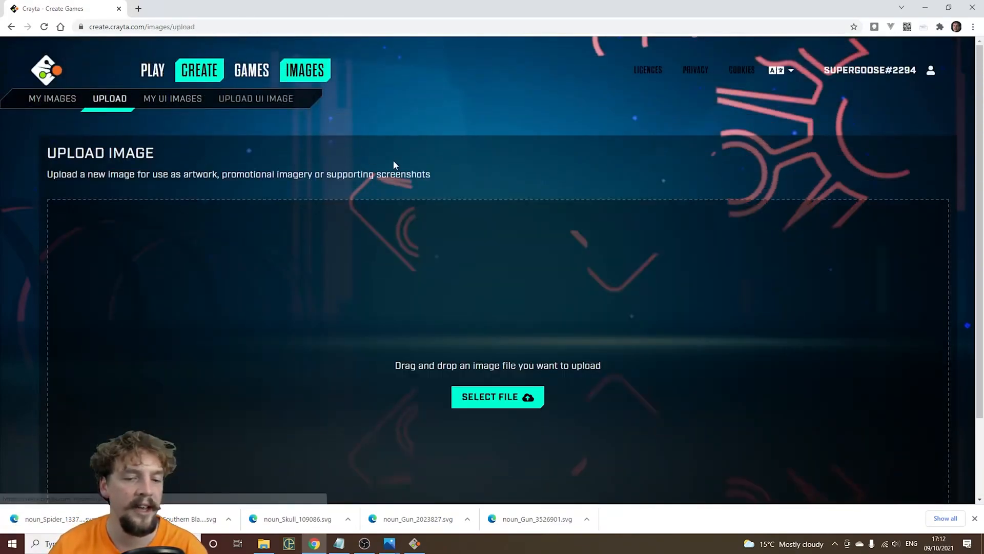
scroll(405, 236, "down", 2)
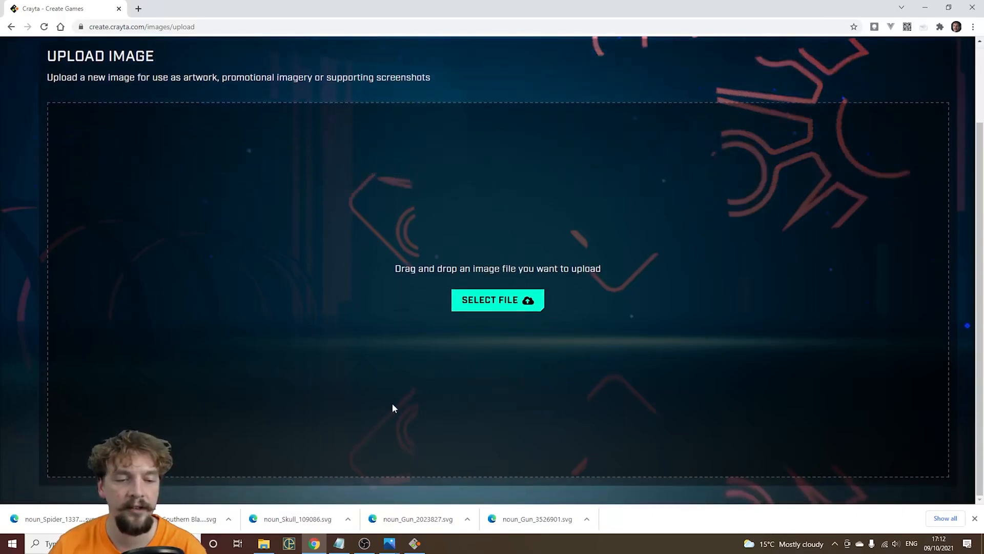
left_click(975, 519)
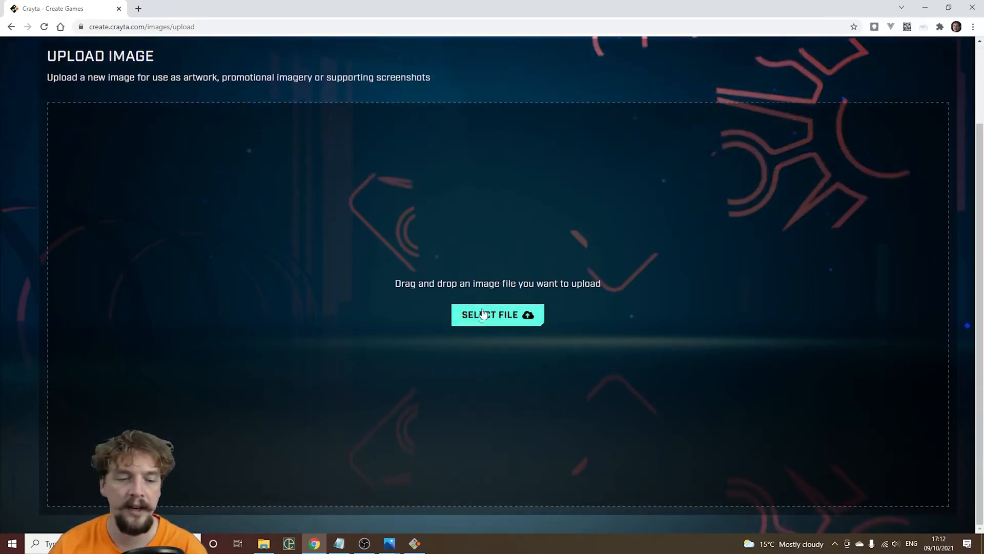
Open Crayta's My Images page and browse the approved pictures
mouse_move(270, 549)
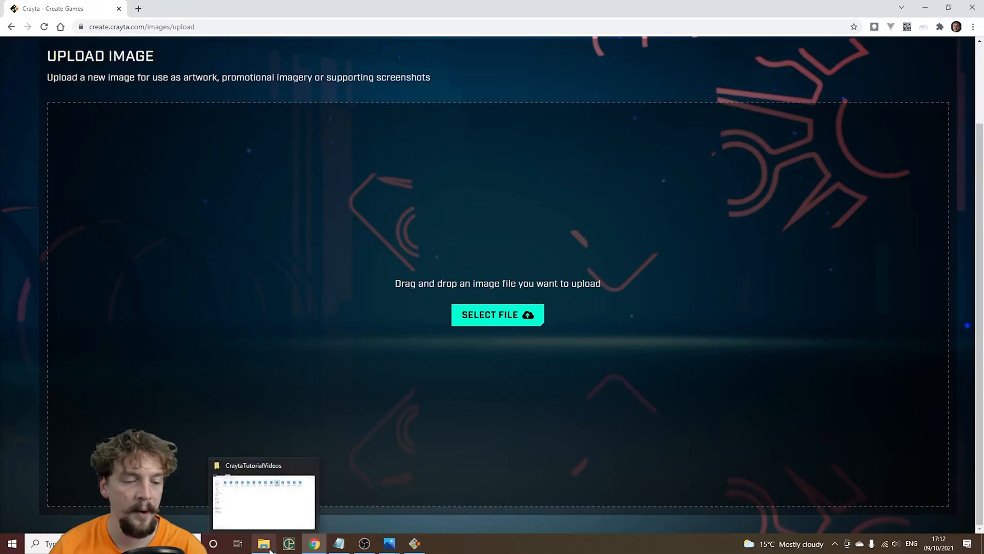
scroll(398, 323, "up", 2)
left_click(53, 98)
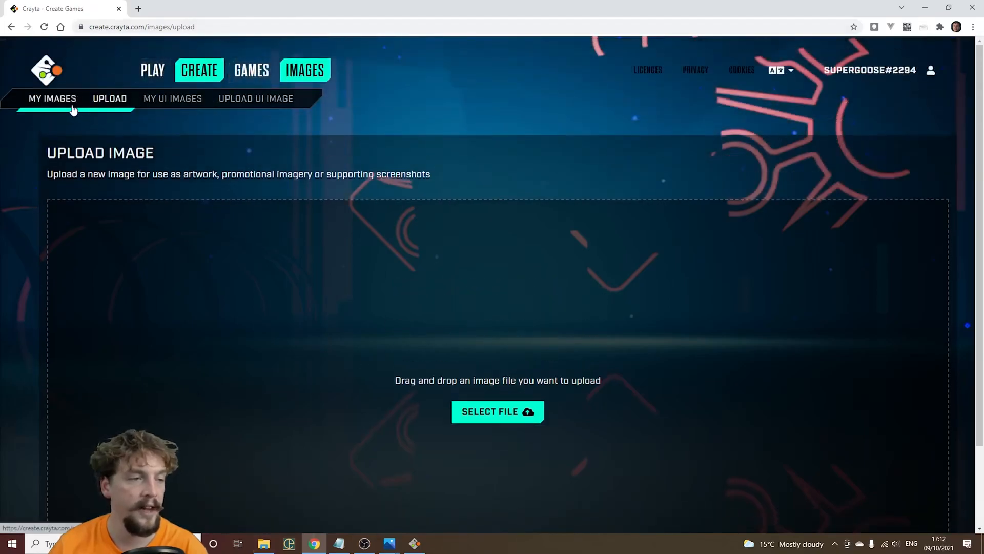
scroll(483, 392, "down", 8)
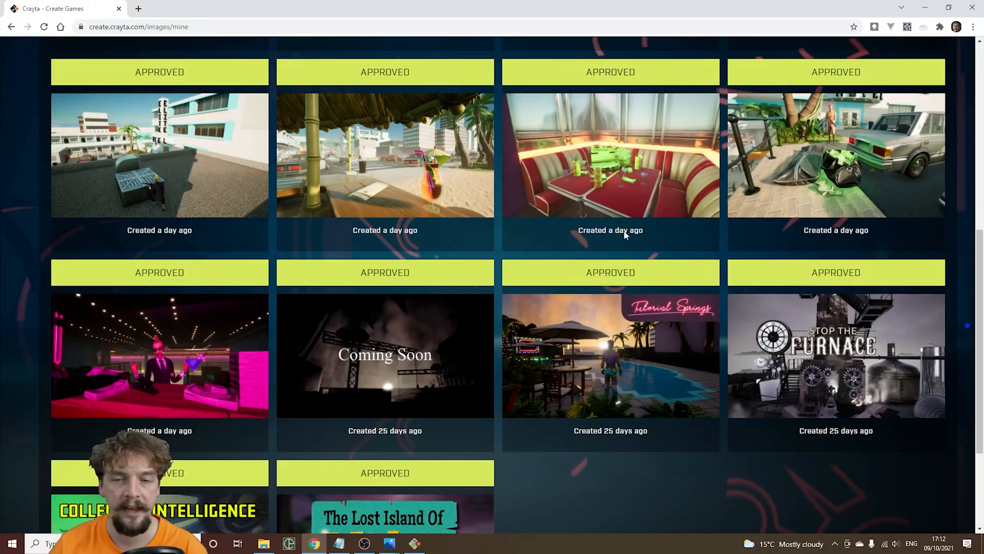
Switch to the Crayta editor and set page_1's image to the red diner booth with the green-highlighted cash on the table
left_click(416, 544)
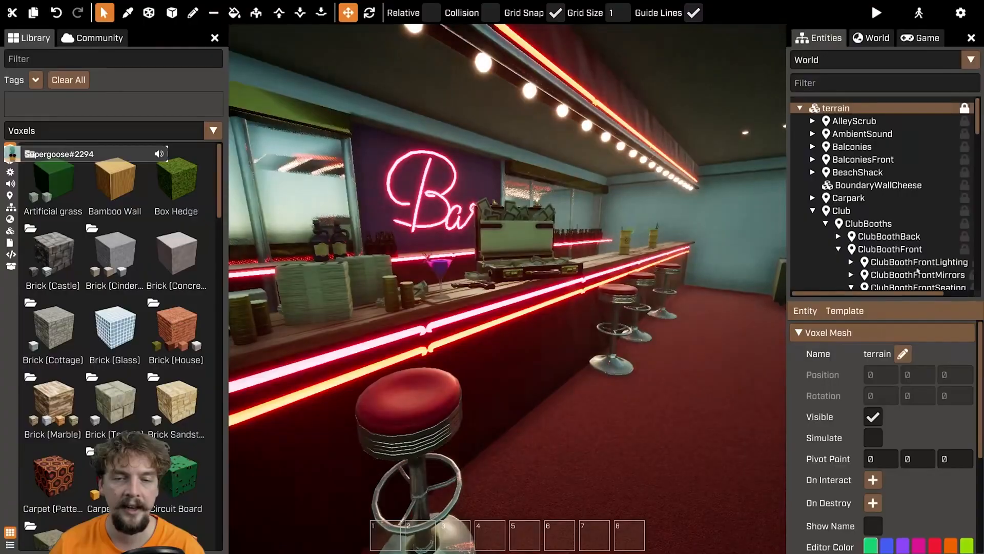
left_click(921, 41)
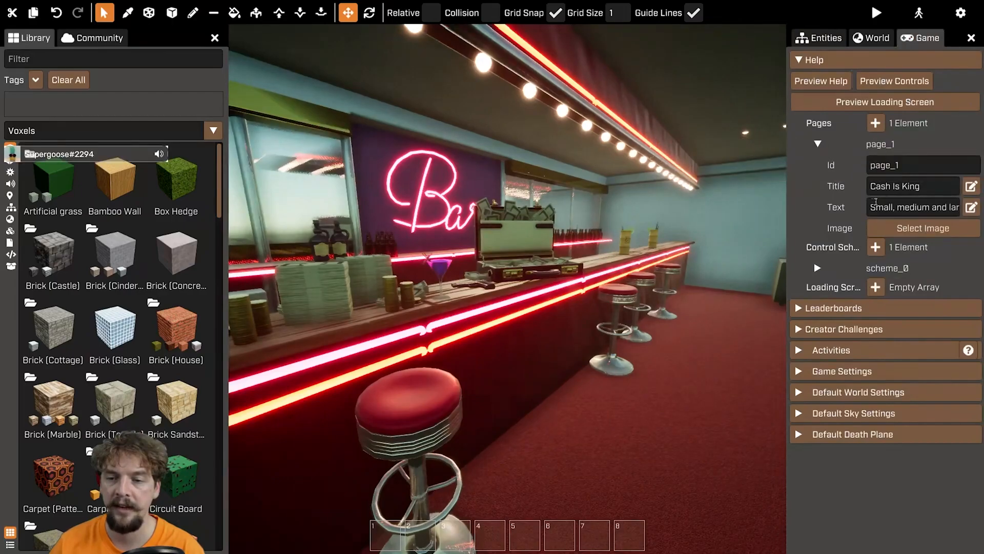
left_click(895, 233)
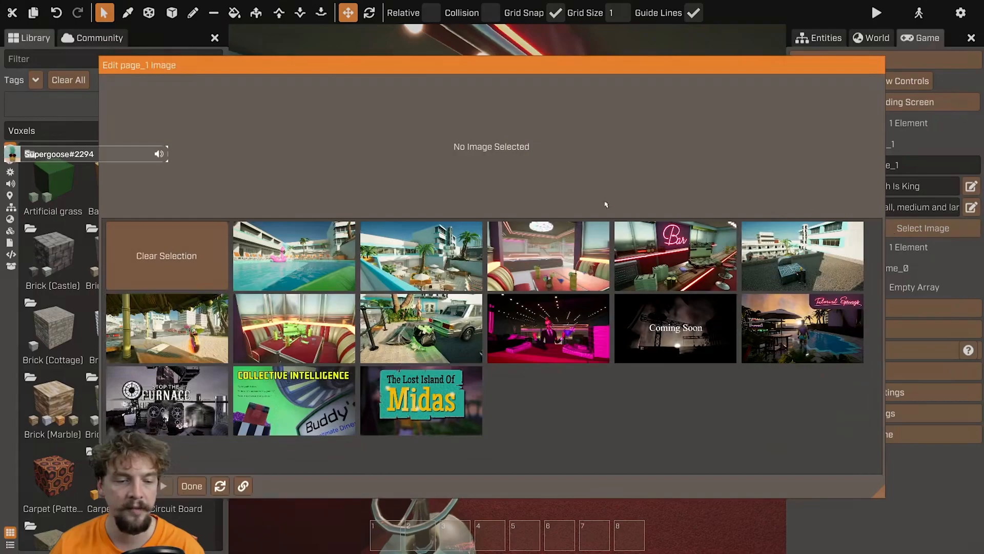
left_click(280, 340)
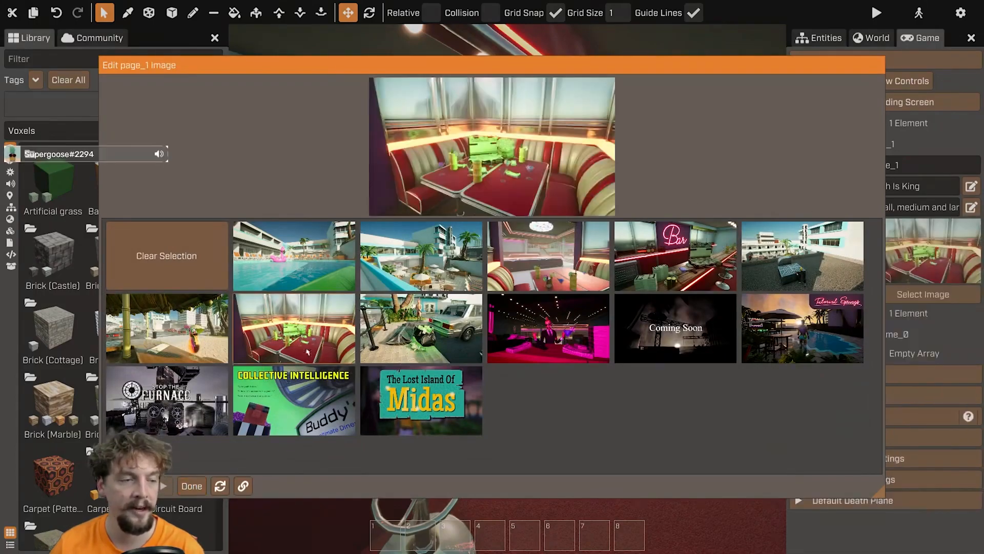
left_click(192, 486)
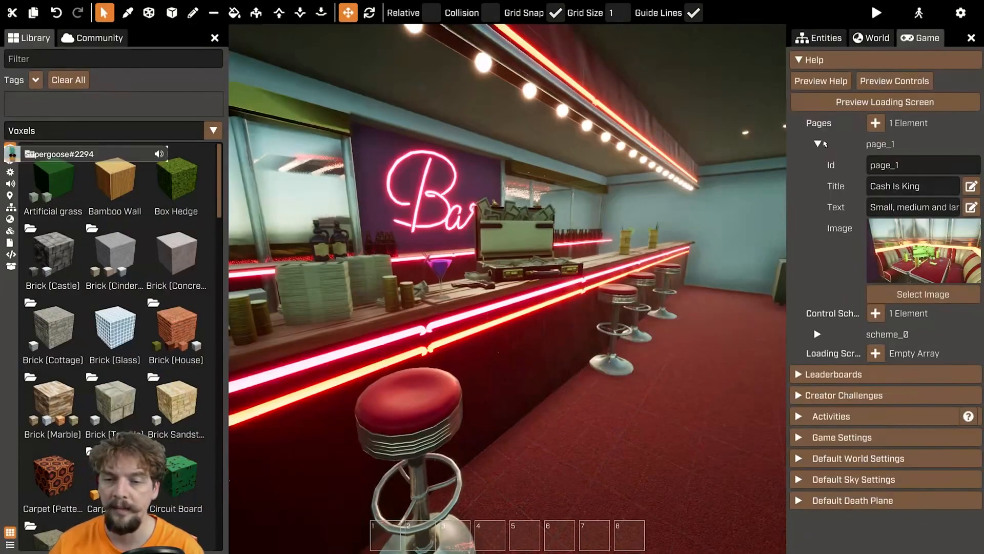
Collapse page_1 and add two more help pages with the Ids page_2 and page_3
left_click(818, 144)
left_click(876, 123)
left_click(877, 124)
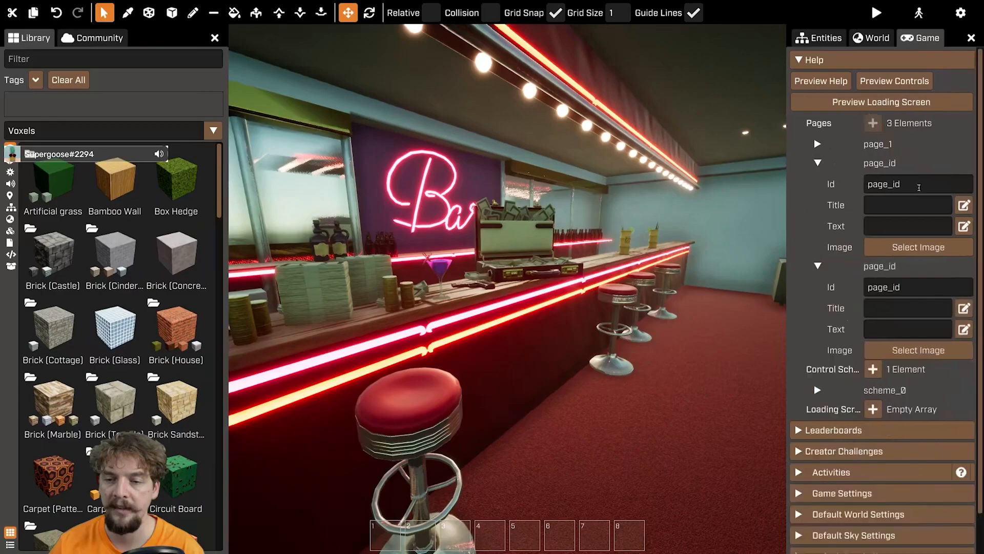
key("BackSpace")
key("BackSpace")
type("2")
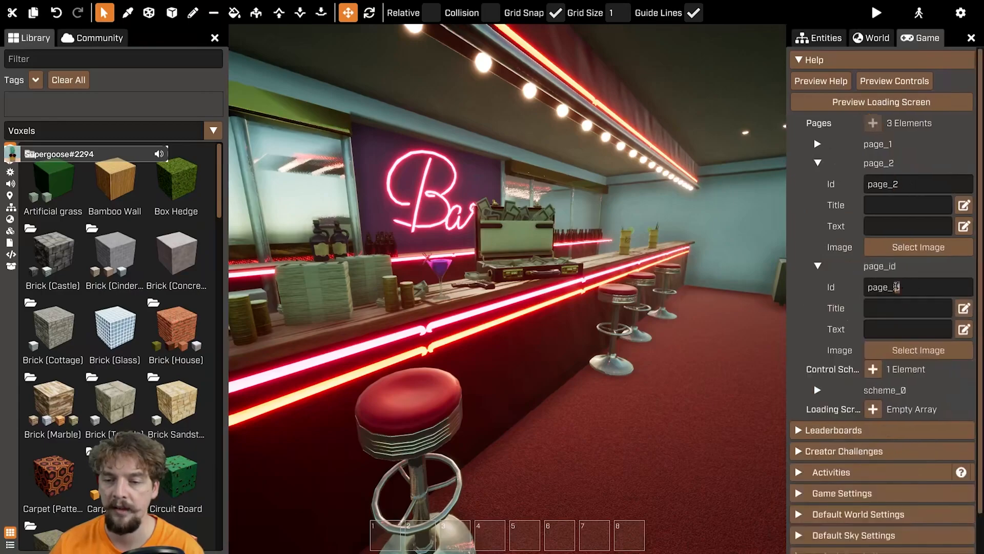
type("3")
Title page_2 "Watch Your Step, Kid" and fill its Text with the drafted "If you kill someone" copy
left_click(904, 206)
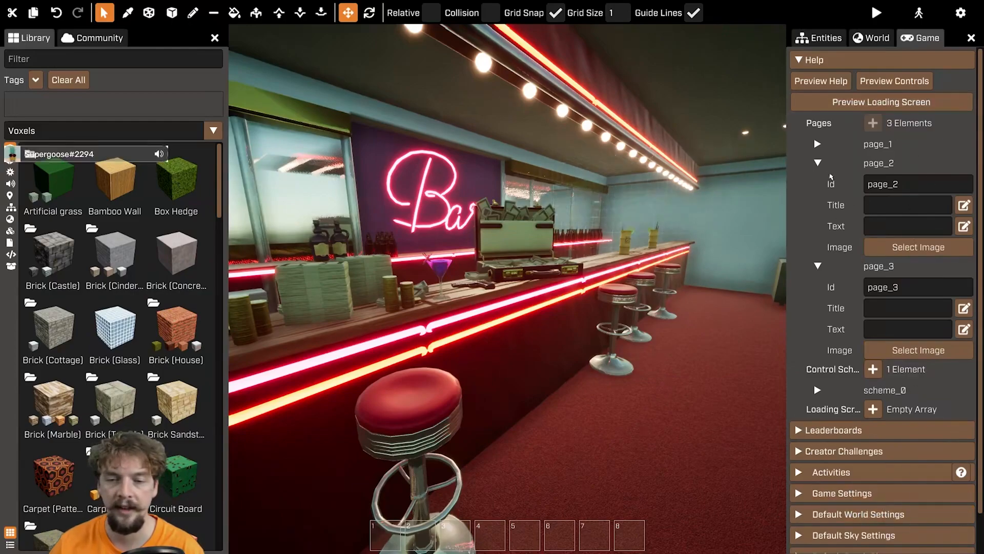
key("Escape")
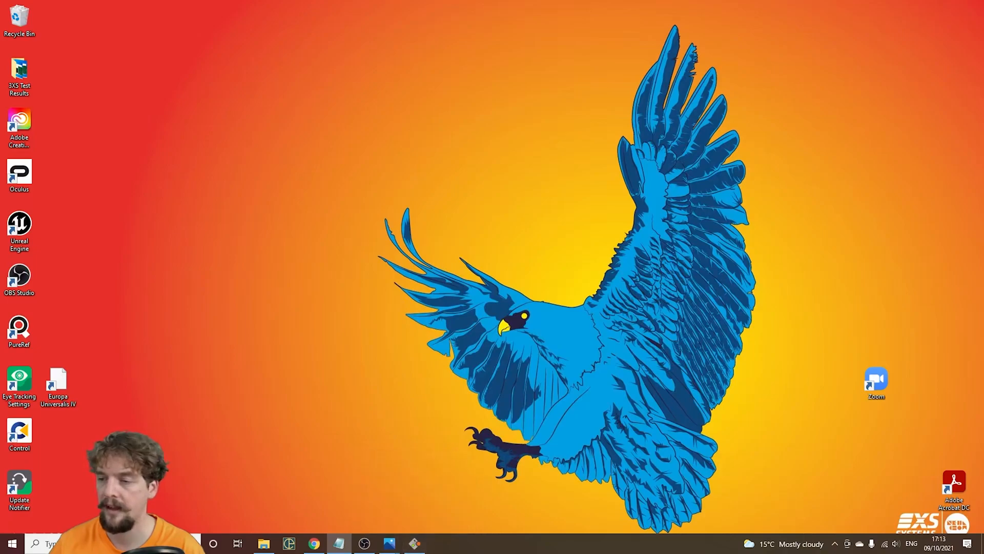
left_click(415, 543)
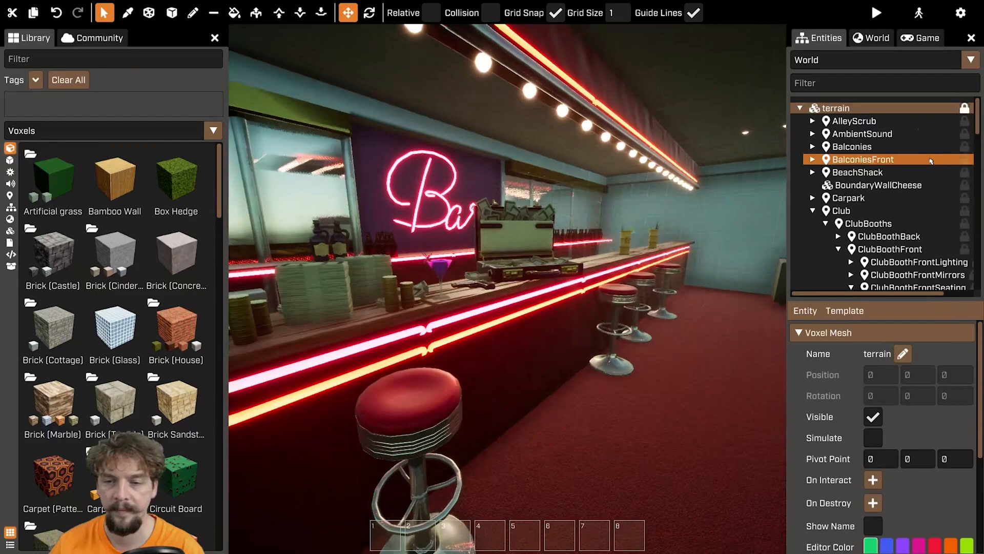
left_click(920, 37)
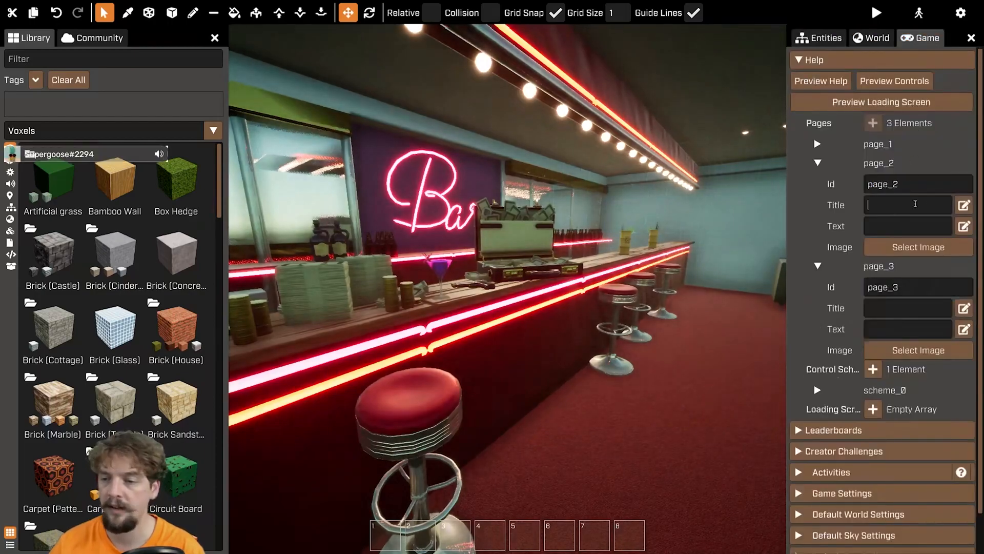
type("Watch Your Step, Kid")
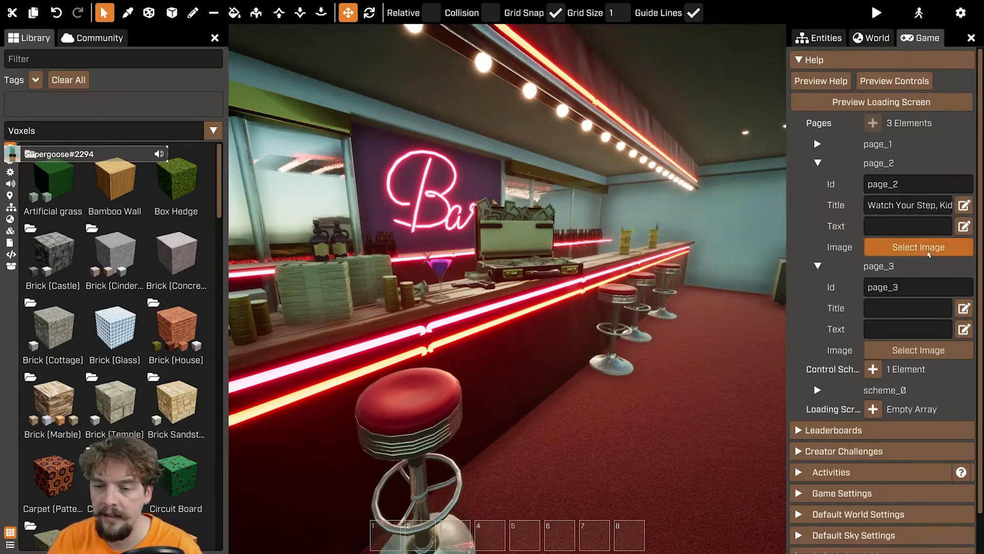
key("ctrl+v")
Set page_2's image to the street scene with the cash-filled black bag beside the silver car, and collapse page_2
left_click(929, 250)
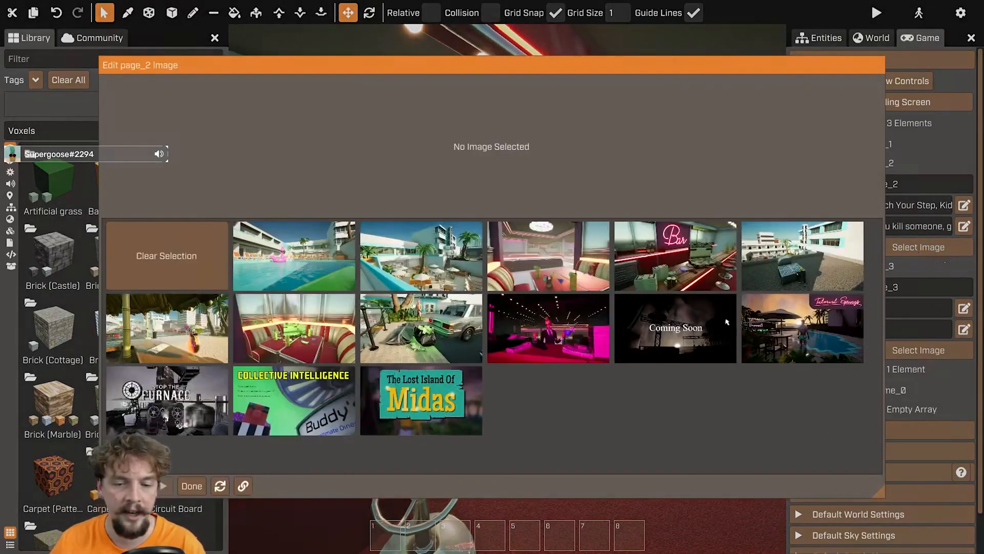
left_click(443, 359)
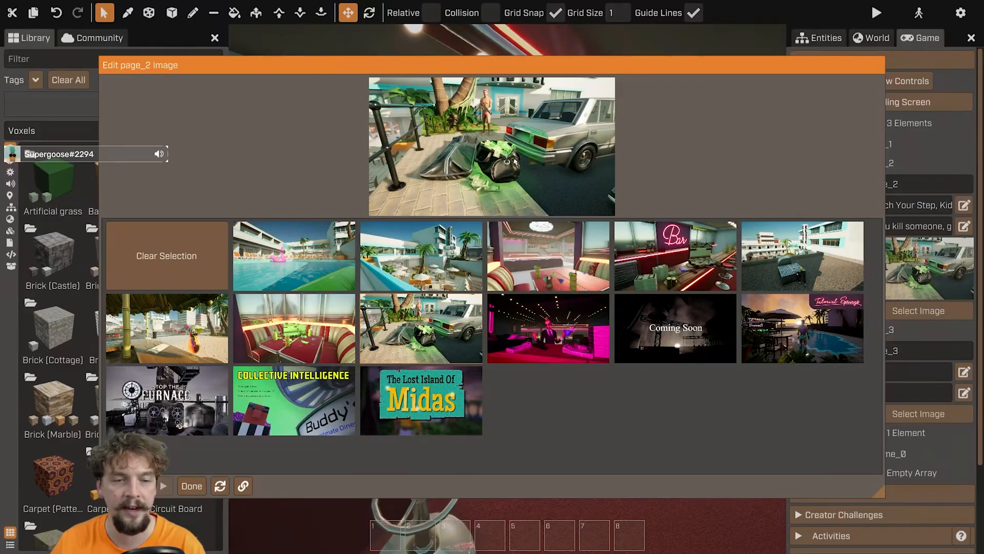
left_click(195, 486)
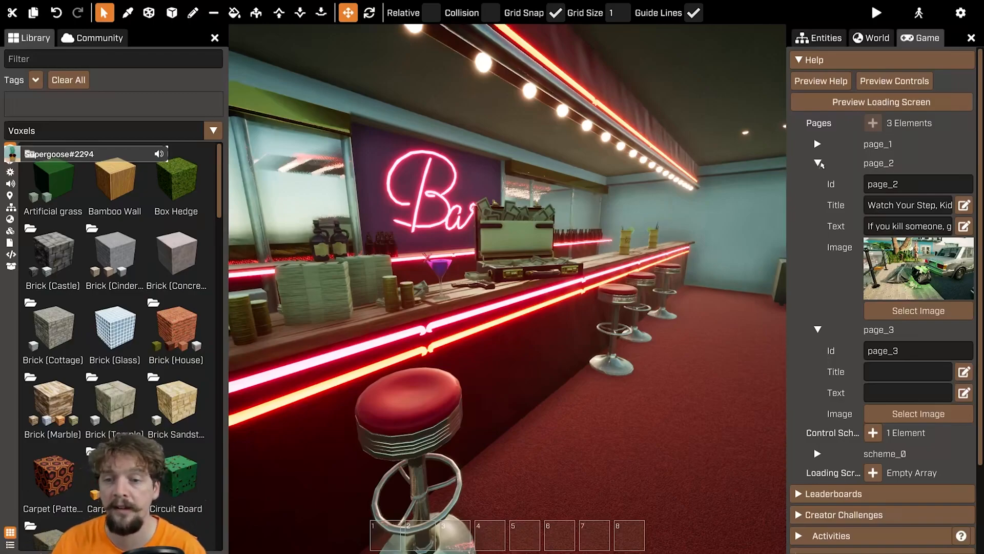
left_click(818, 163)
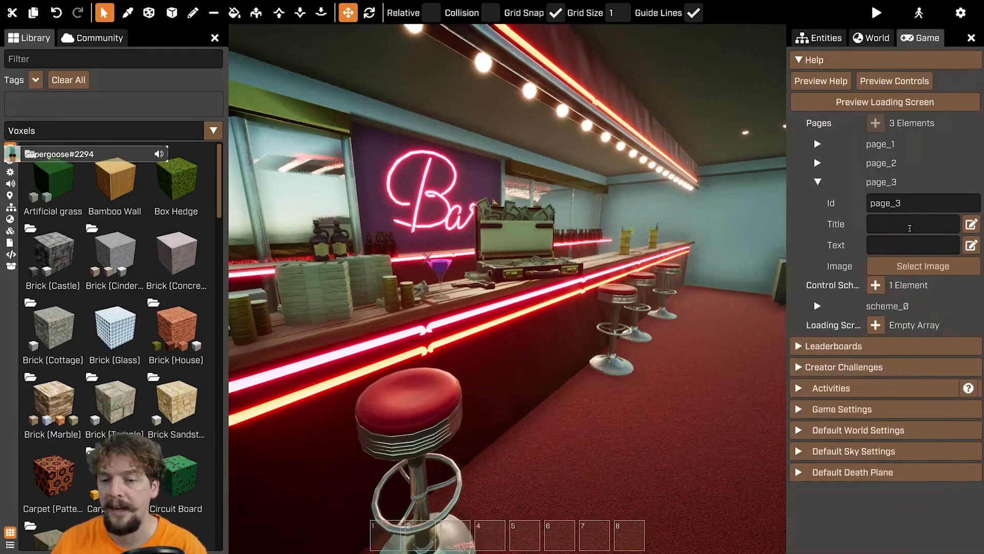
Title page_3 "It's Just Business" and fill its Text with the drafted copy beginning "Remember, it's nothing"
type("It's Just")
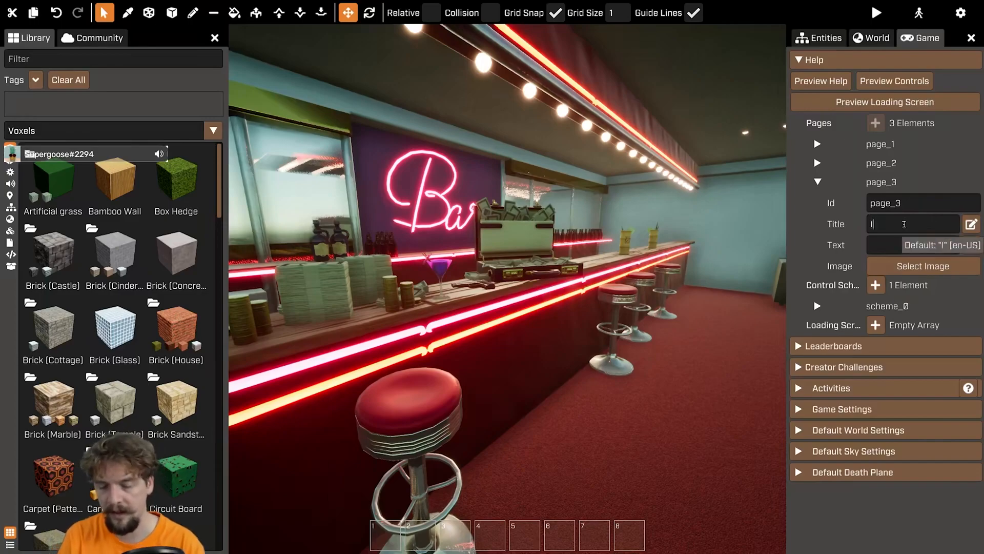
type(" Business")
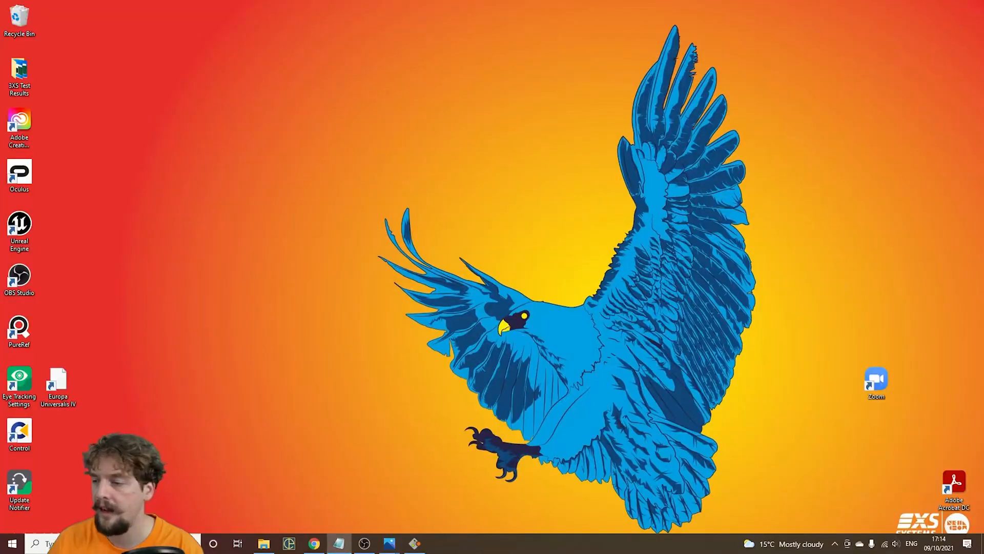
left_click(414, 543)
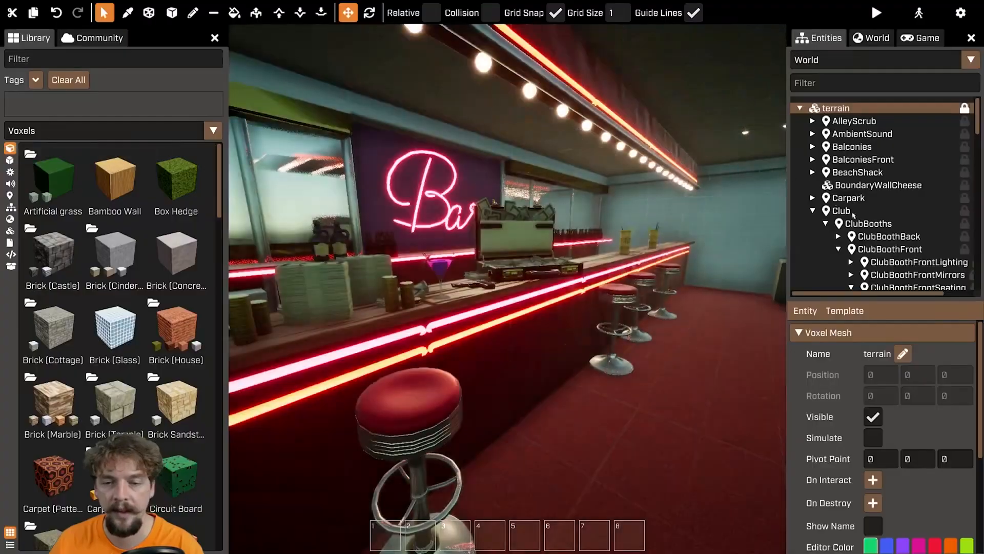
left_click(921, 38)
left_click(904, 245)
key("ctrl+v")
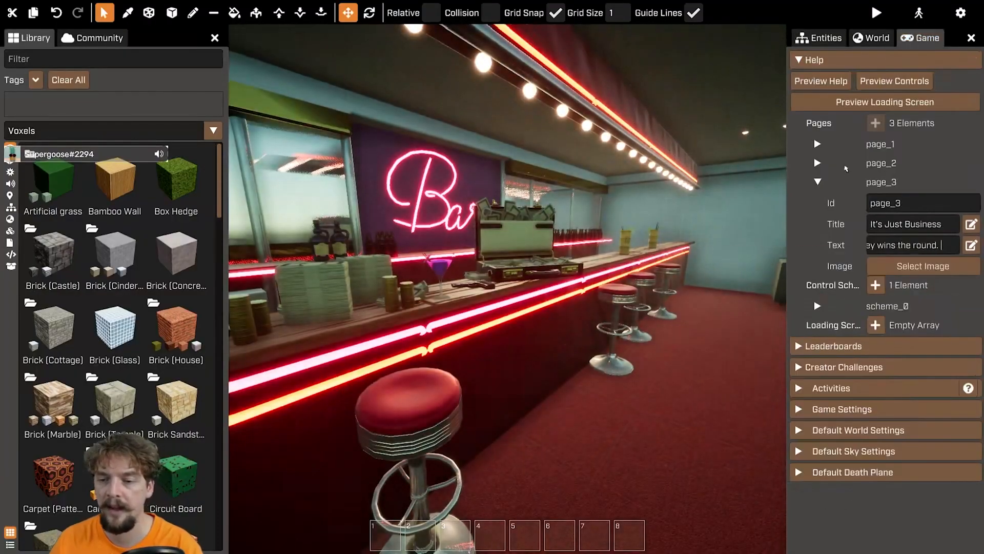
left_click(880, 151)
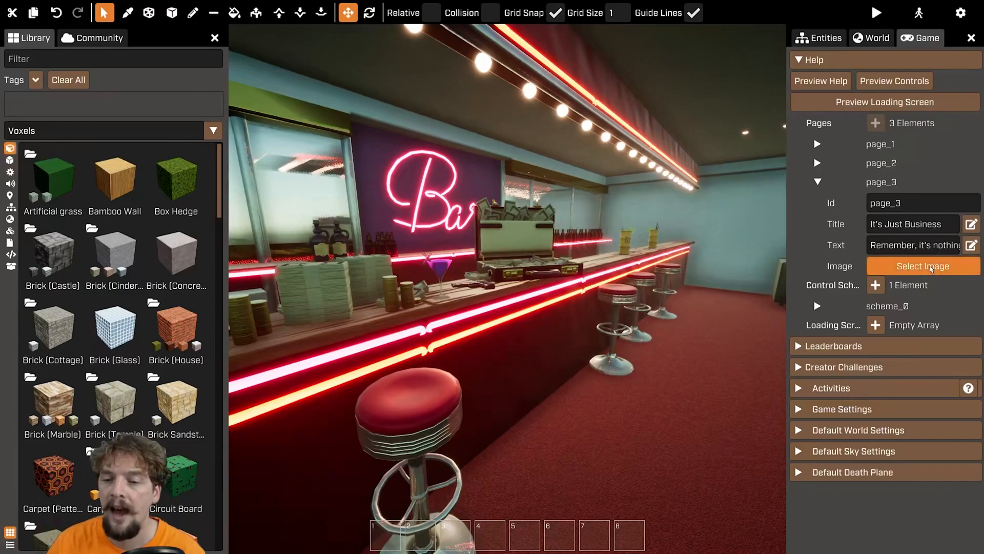
Set page_3's image to the pink-lit club picture with the suited figure, and collapse page_3
left_click(931, 267)
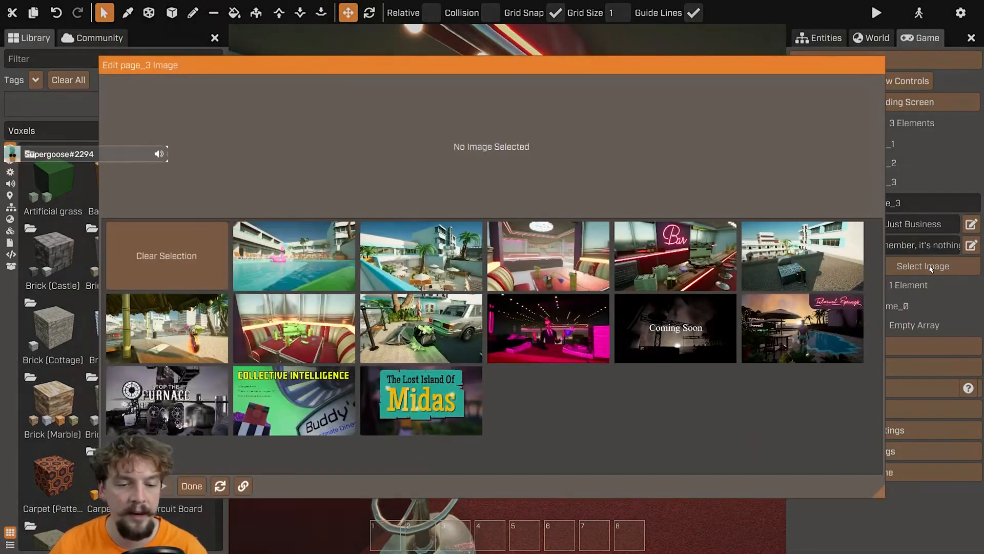
left_click(538, 328)
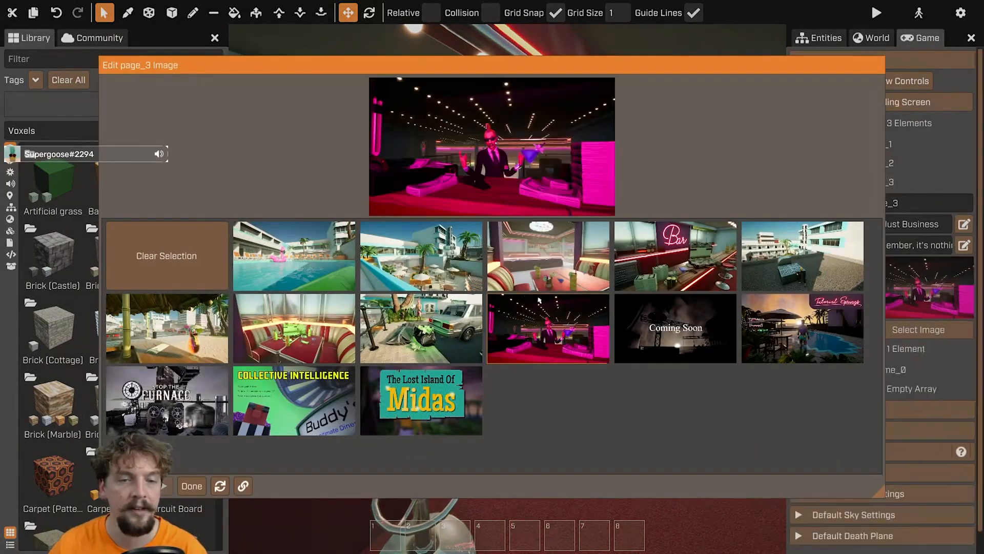
left_click(191, 486)
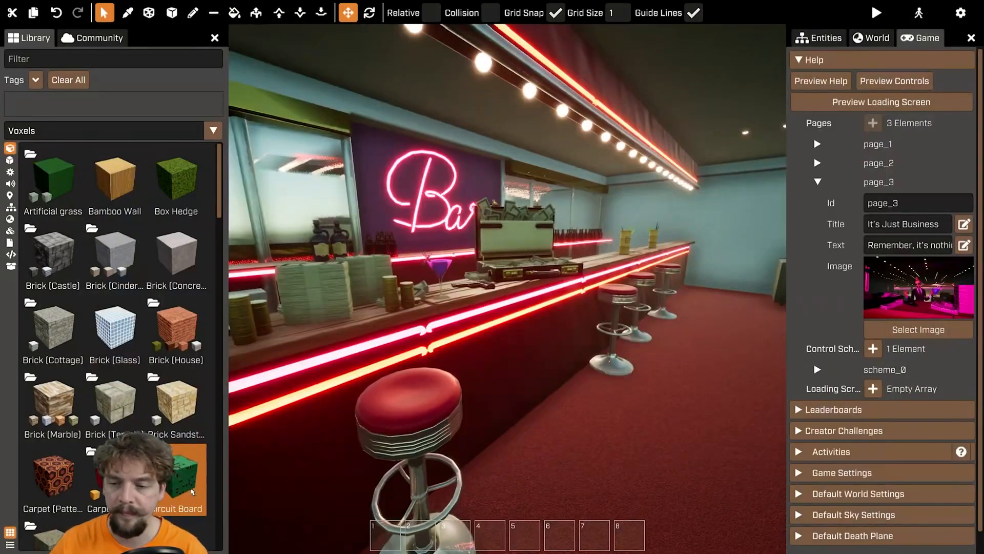
left_click(818, 183)
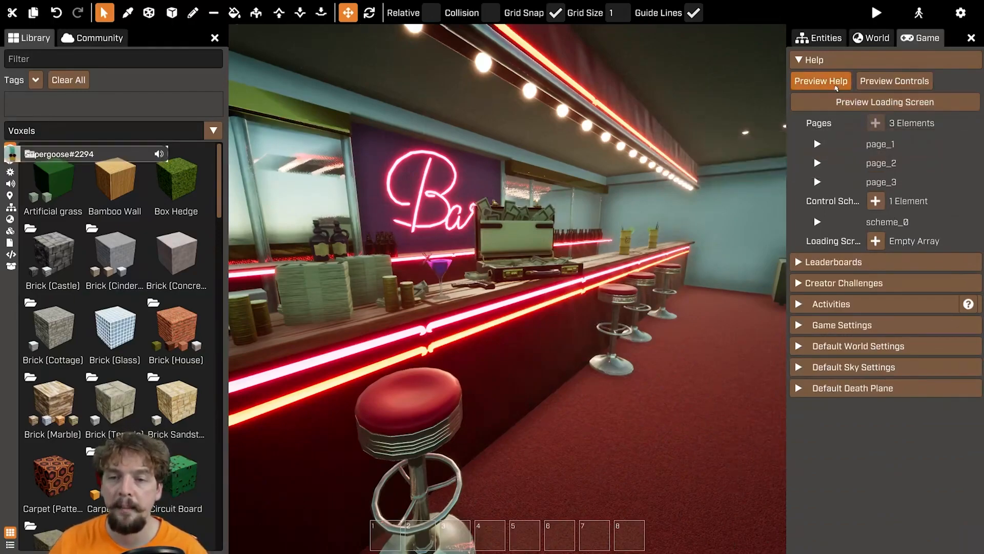
Preview the help screen, page through all three help pages, and return to the game's Help settings
left_click(823, 81)
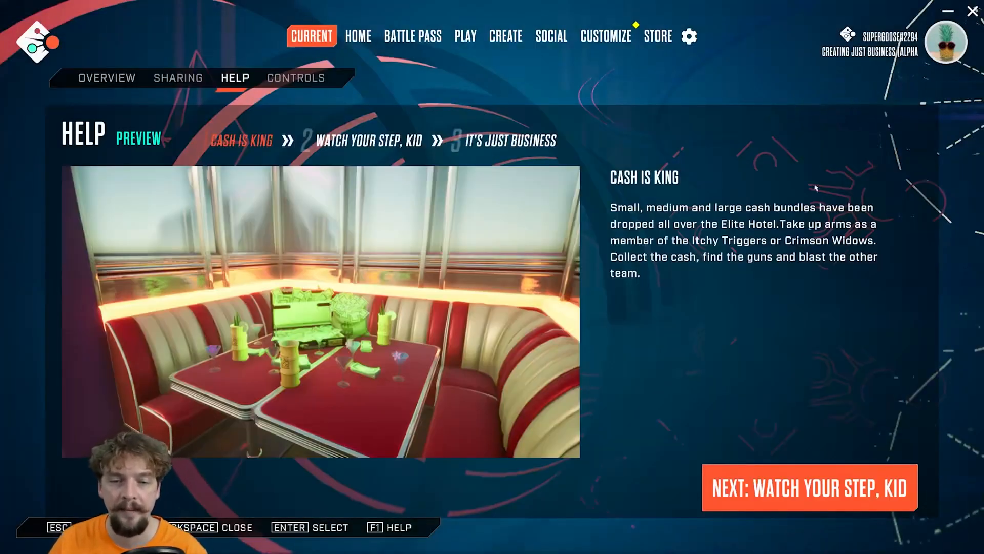
left_click(778, 475)
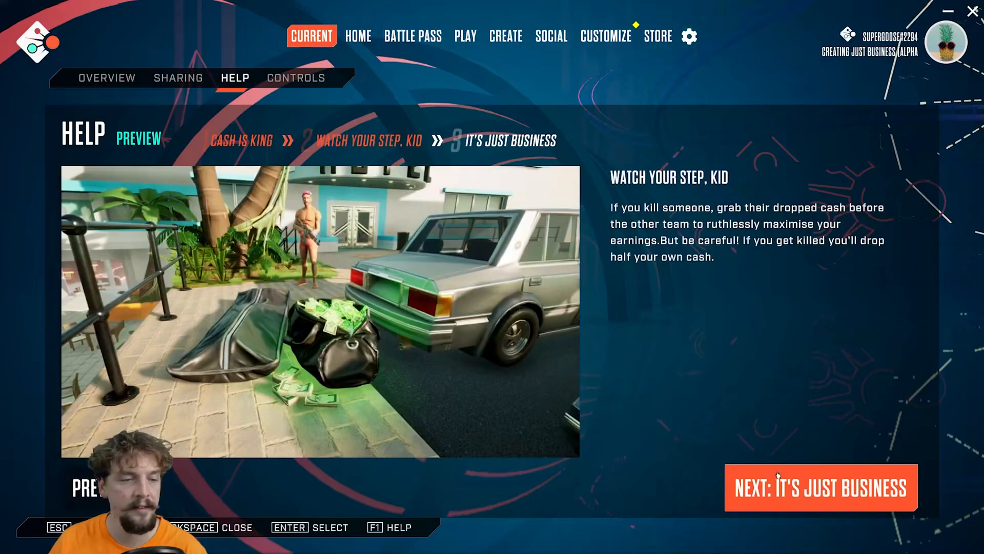
left_click(787, 488)
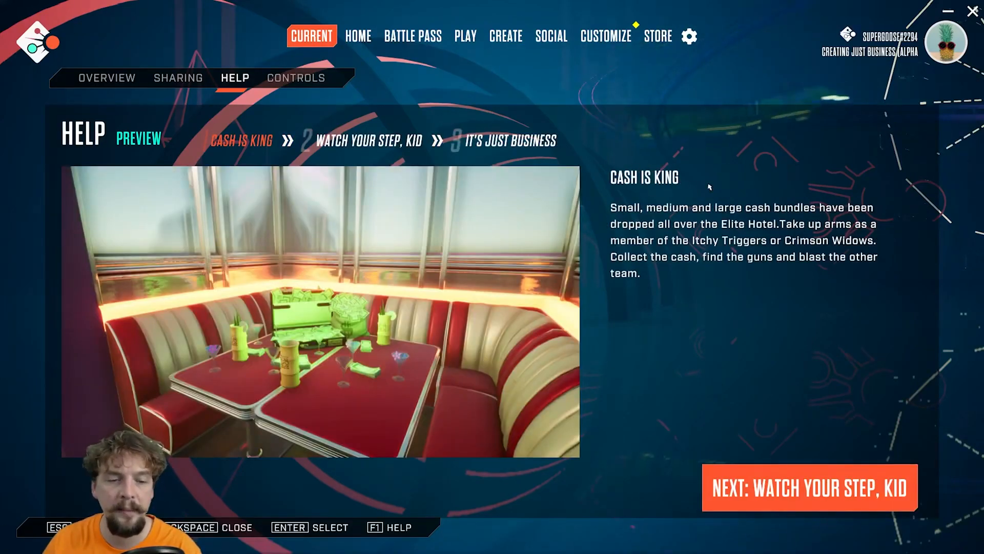
left_click(741, 474)
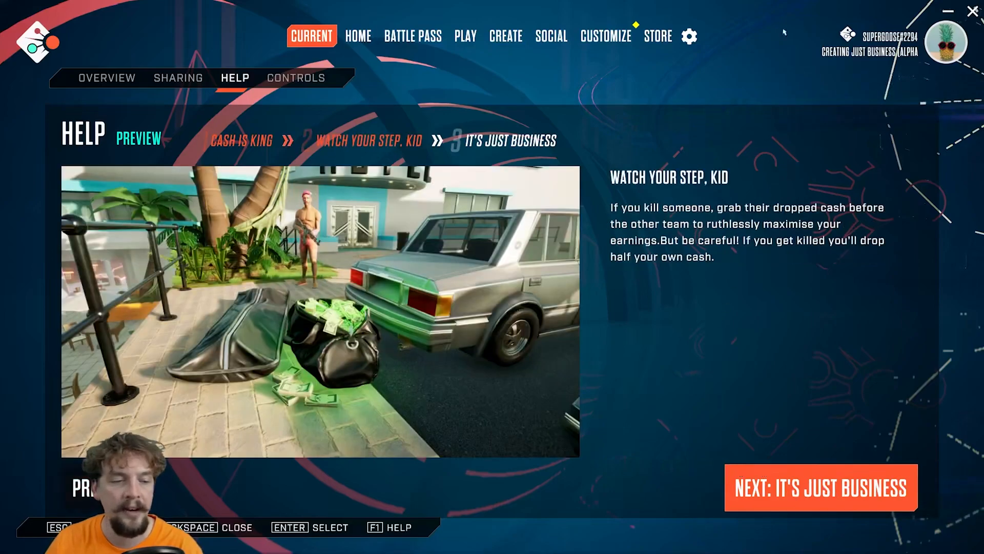
left_click(842, 496)
left_click(121, 488)
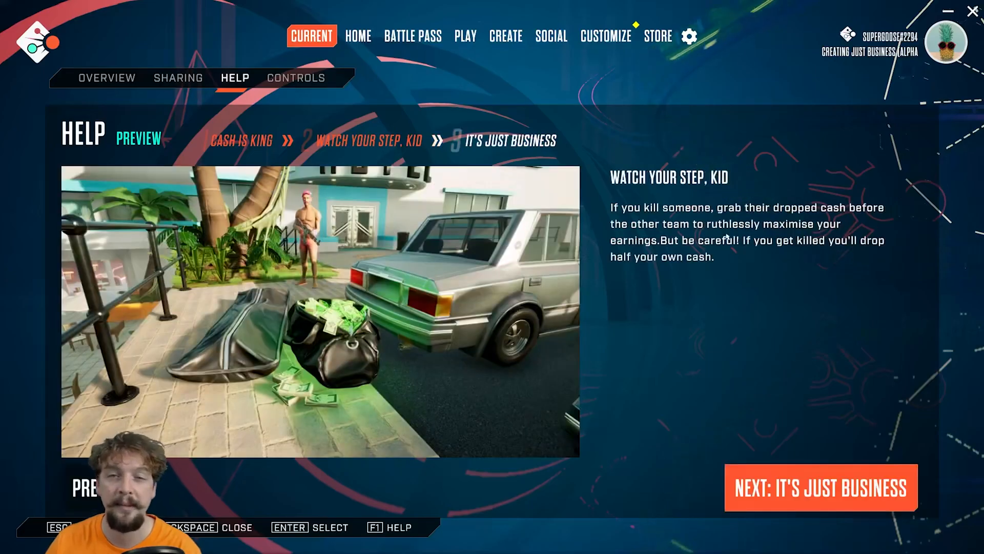
key("Escape")
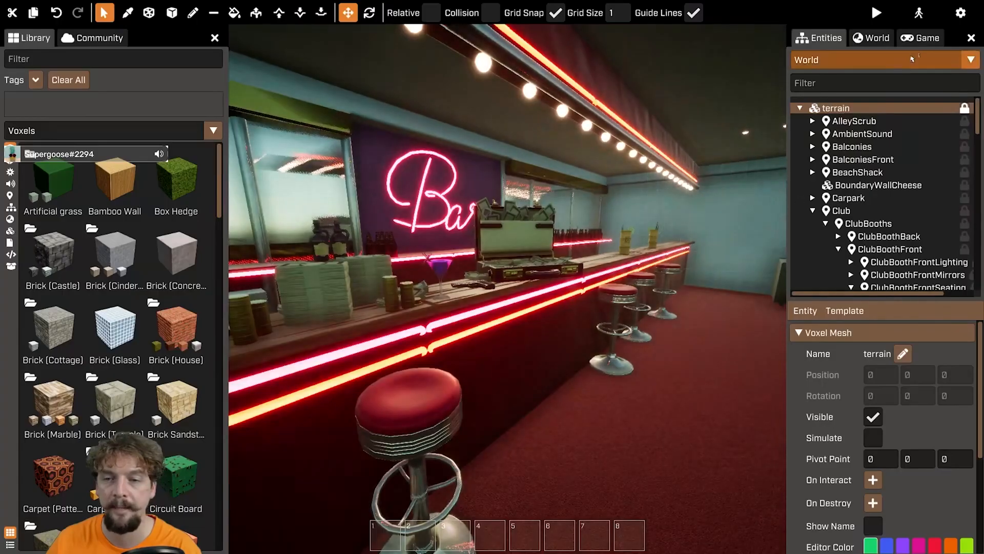
left_click(922, 40)
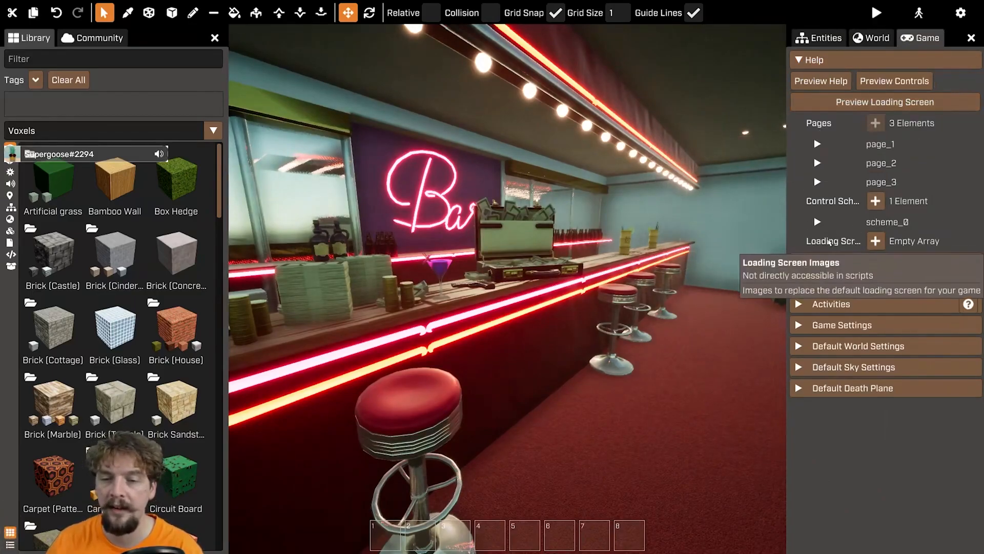
Preview the loading screen, and add four empty entries to the game's Loading Screen Images
left_click(906, 105)
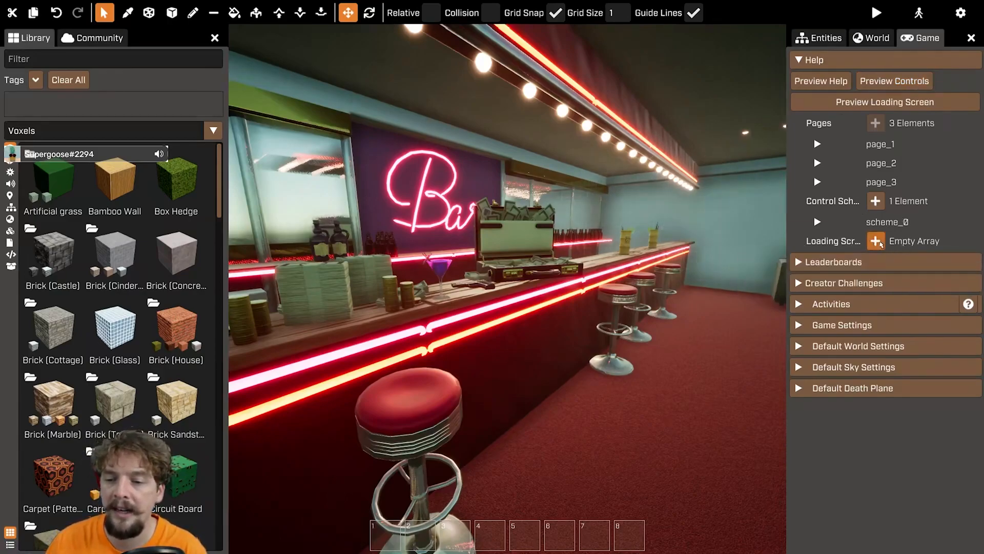
left_click(875, 241)
left_click(875, 242)
left_click(876, 242)
left_click(875, 241)
Set loading screen image 1 to the hotel terrace picture with the white parasols and palm trees
left_click(936, 264)
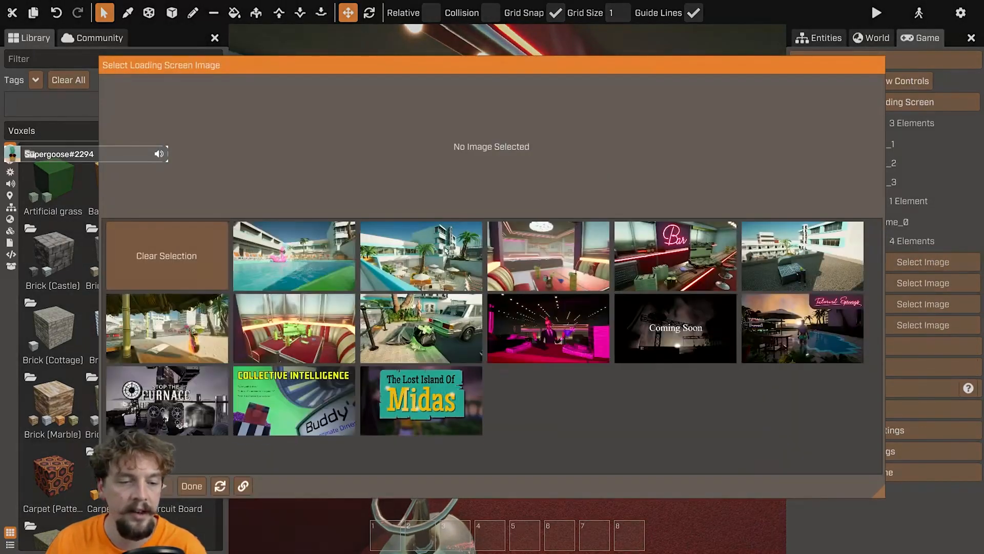
left_click(447, 274)
left_click(192, 486)
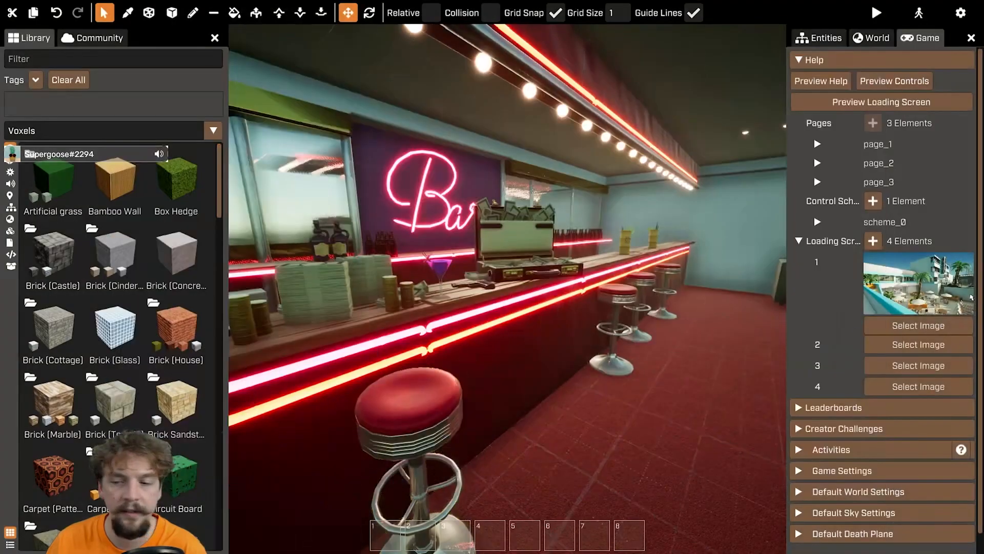
left_click(901, 352)
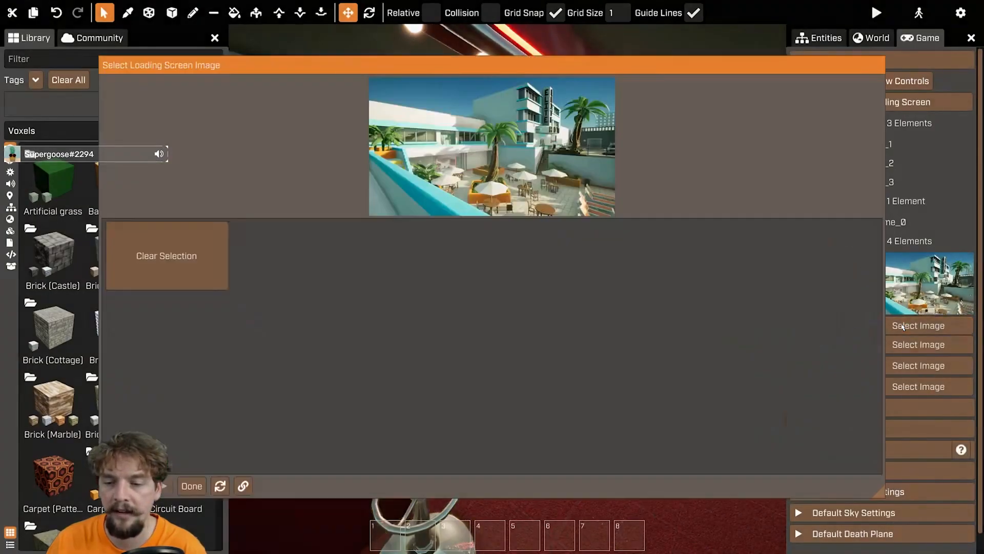
left_click(190, 486)
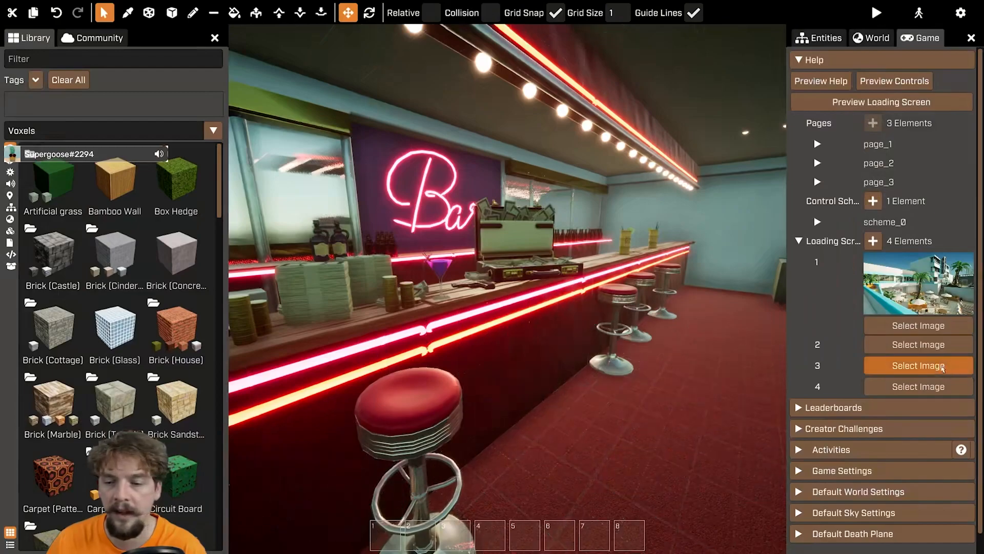
Set loading screen image 2 to the pink neon Bar picture and image 3 to the gravel rooftop picture
left_click(918, 344)
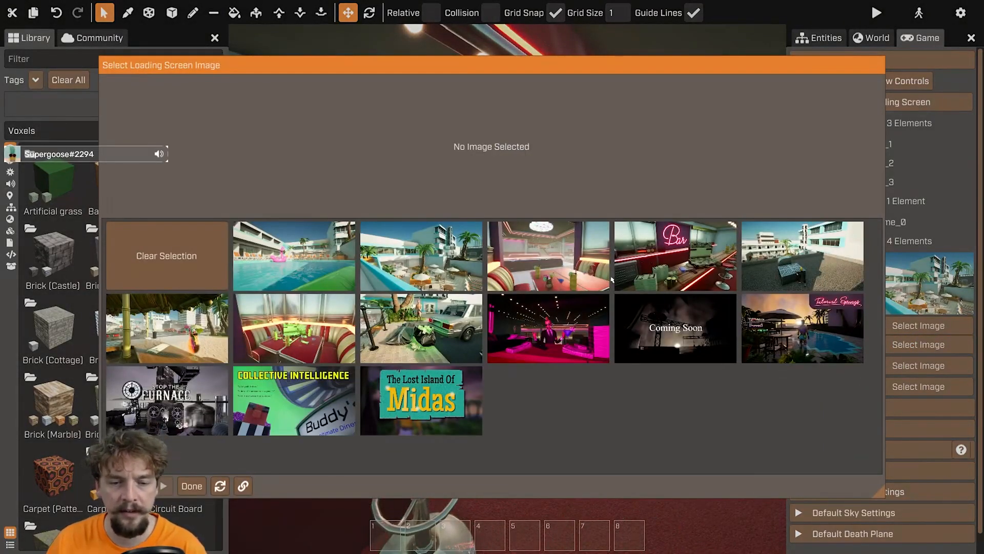
left_click(711, 262)
left_click(201, 486)
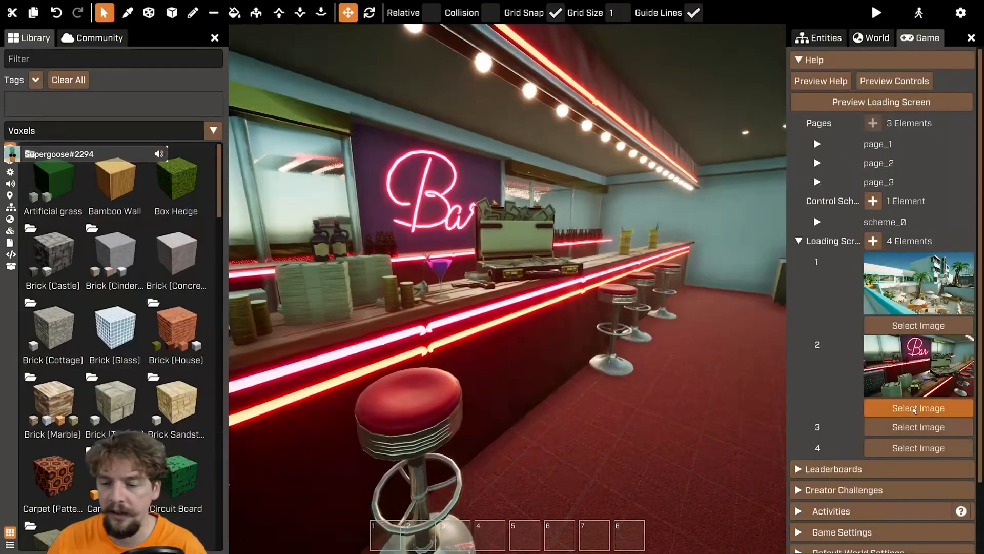
left_click(919, 427)
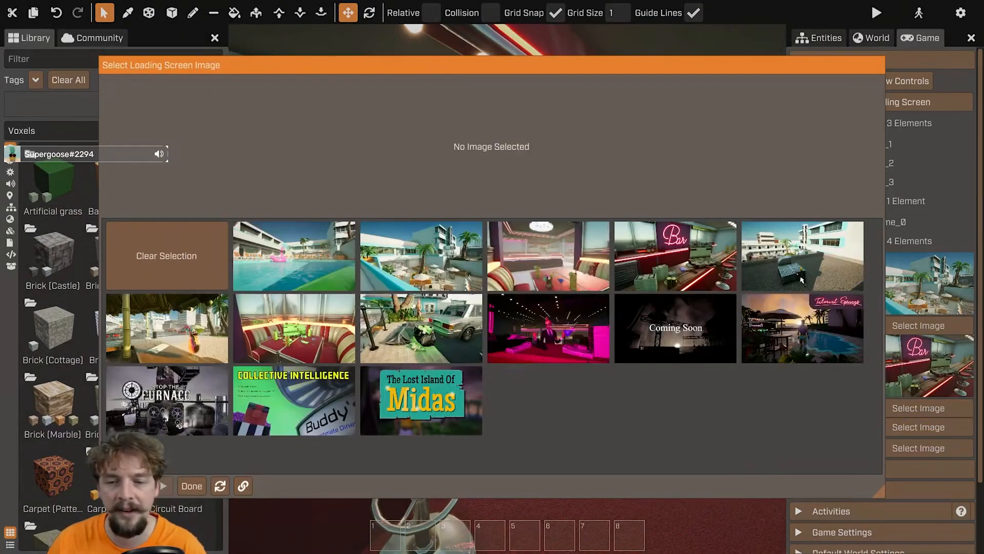
left_click(796, 272)
left_click(199, 485)
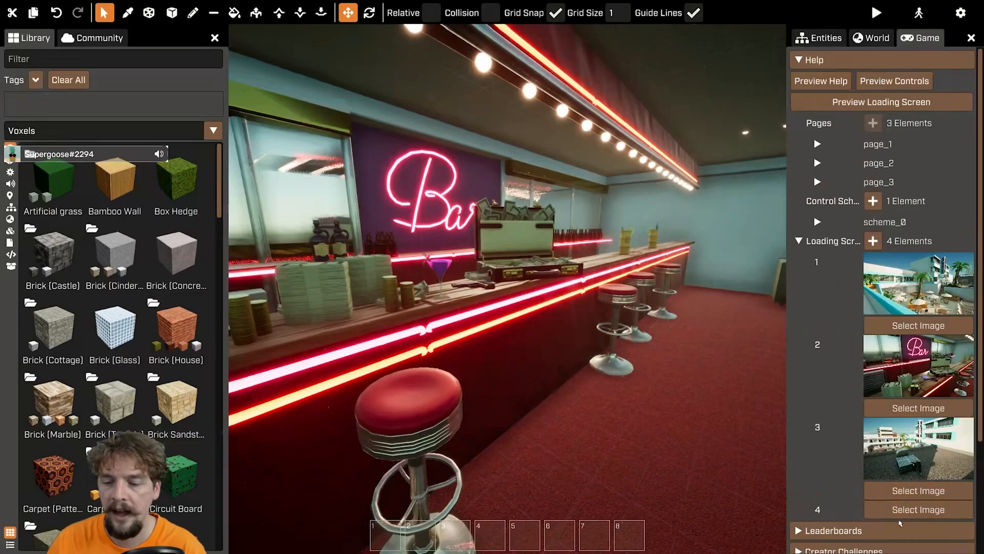
Set loading screen image 4 to the sunlit picture framed by a thatched roof and bamboo post
left_click(918, 509)
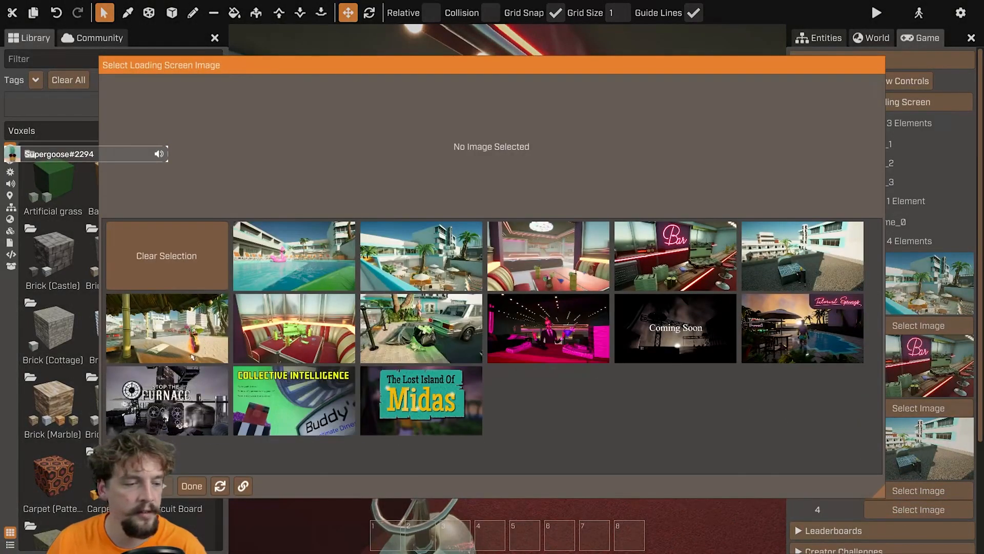
left_click(191, 358)
left_click(199, 486)
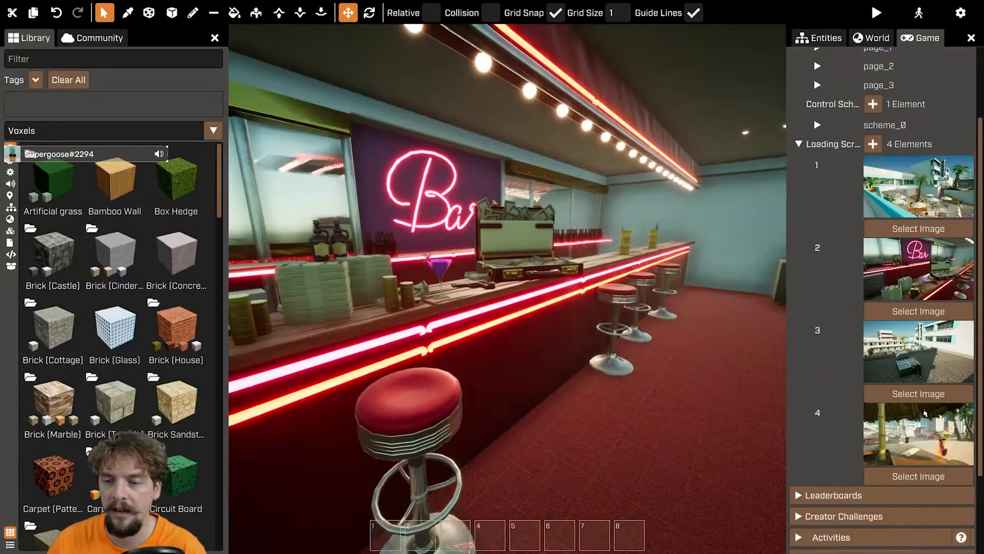
Add a fifth loading screen image showing the pool with the pink flamingo float, and collapse the loading screen list
left_click(873, 144)
scroll(902, 256, "down", 3)
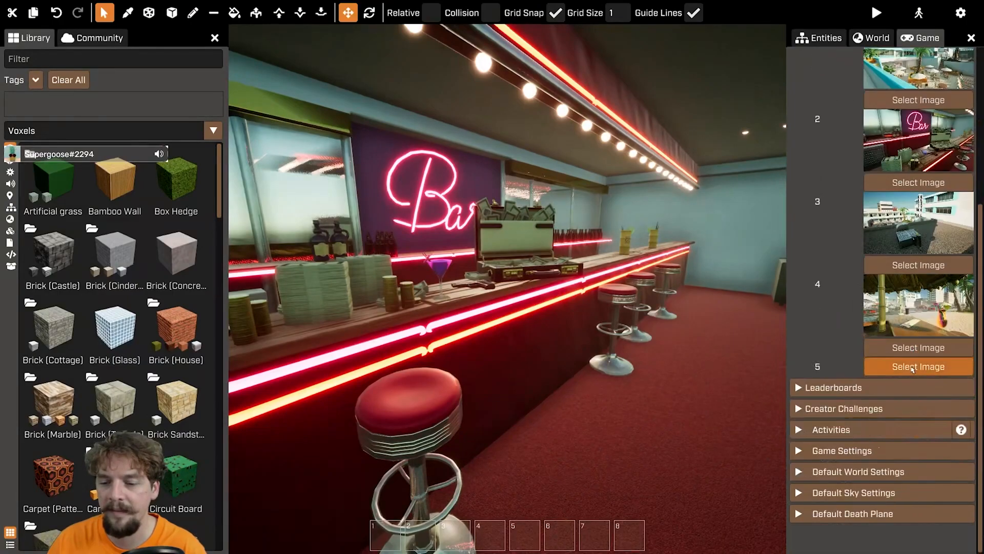
left_click(918, 367)
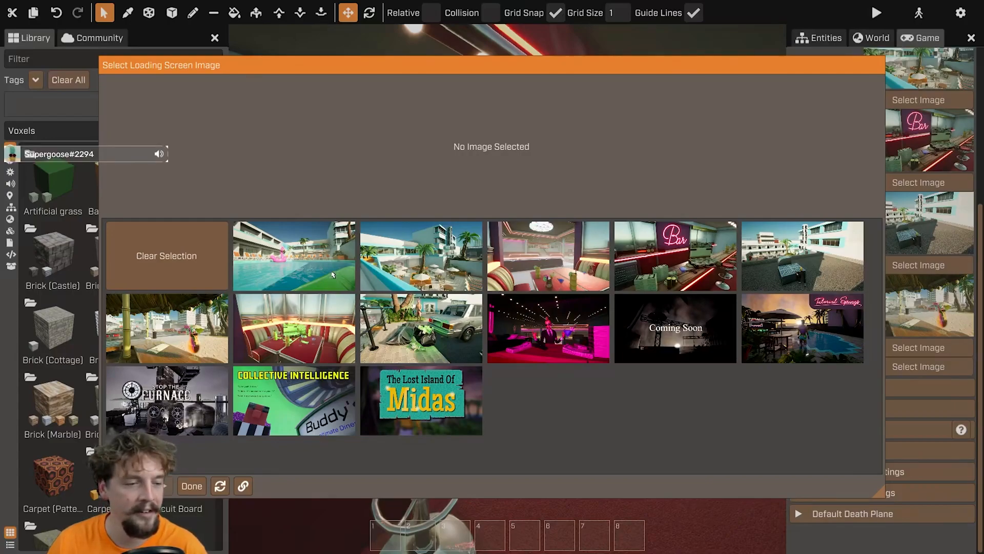
left_click(328, 264)
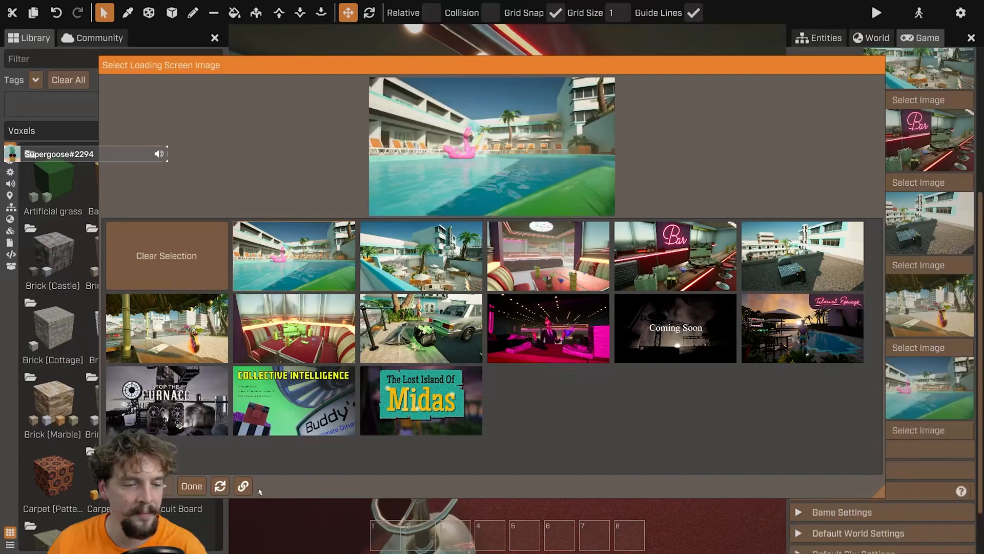
left_click(192, 486)
scroll(843, 227, "up", 5)
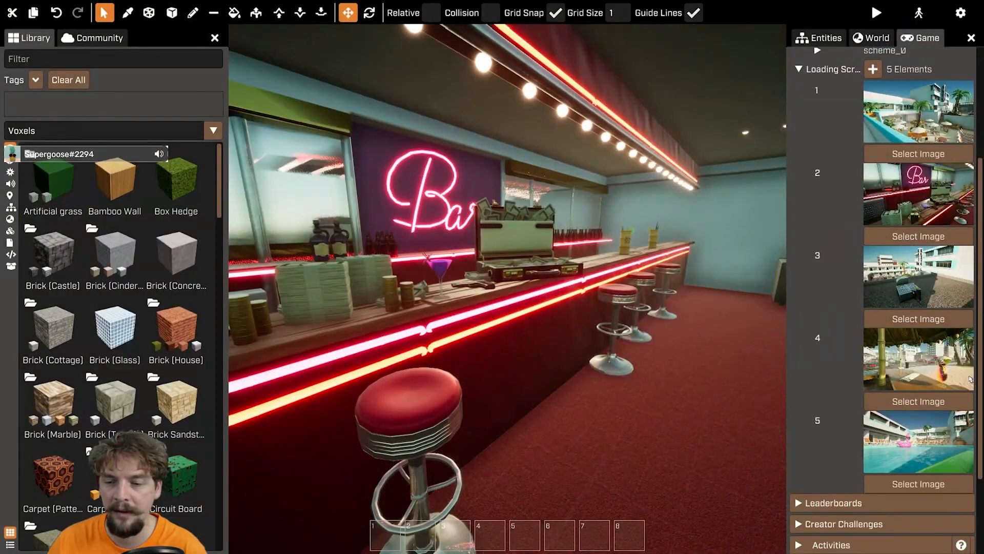
left_click(815, 187)
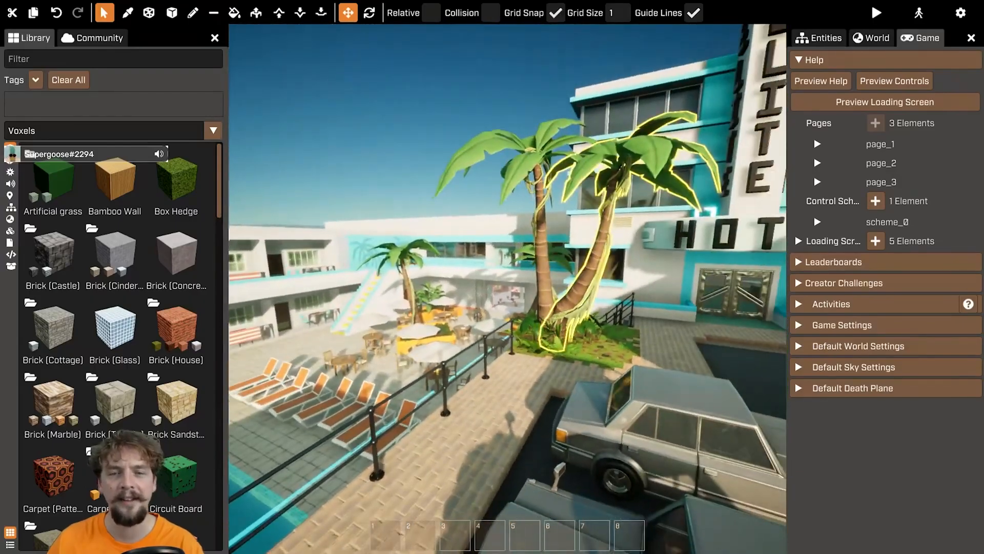
mouse_move(615, 256)
right_mouse_down()
mouse_move(718, 256)
mouse_move(451, 256)
mouse_move(604, 256)
right_mouse_up()
key("s")
key("a")
key("a")
right_click_drag(507, 256, 548, 266)
key("w")
key("e")
key("s")
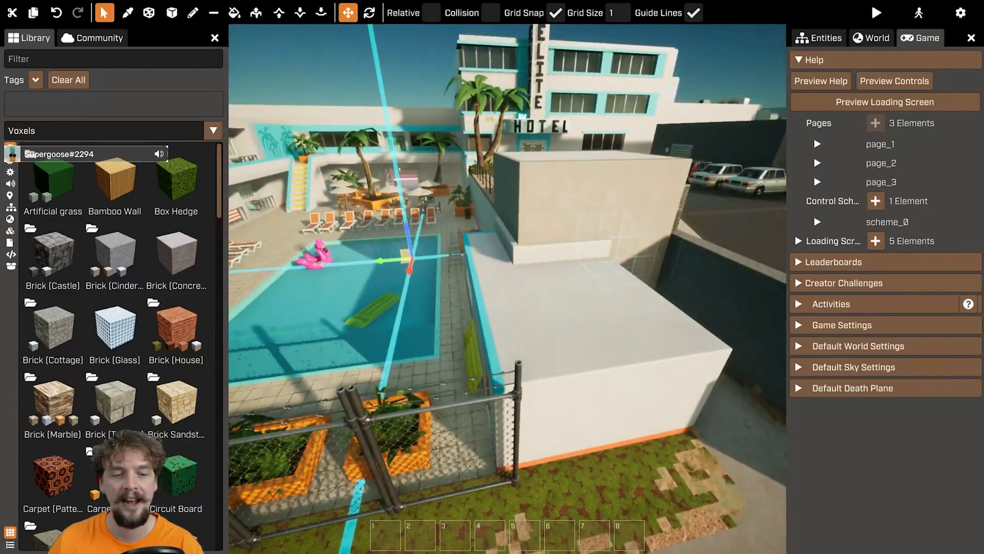